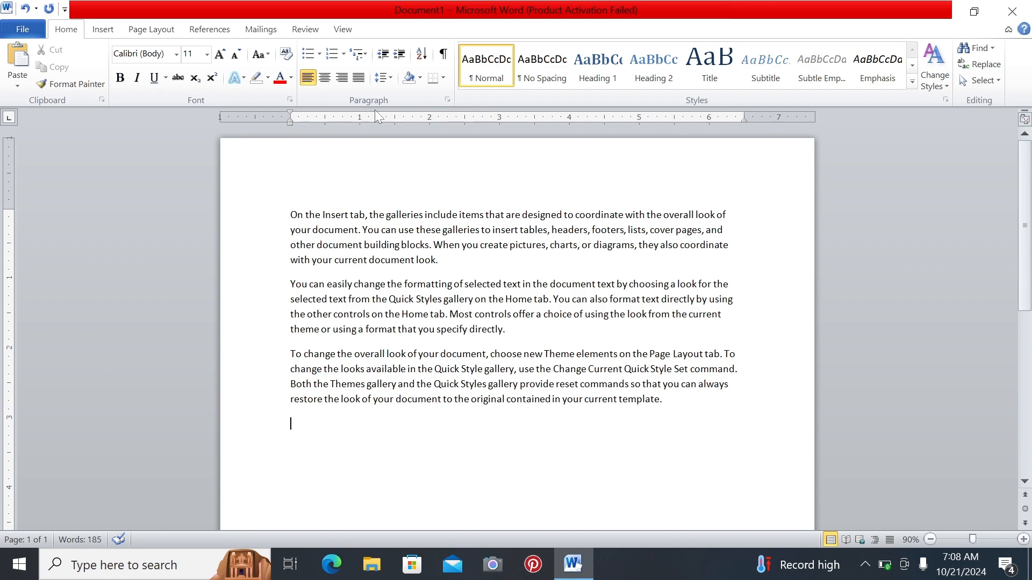
left_click(22, 31)
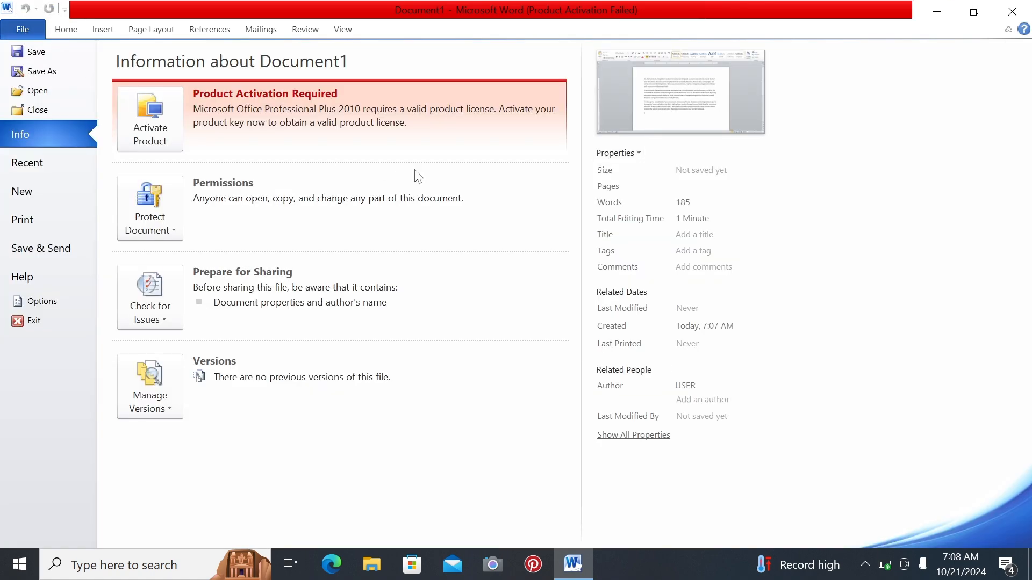
left_click(81, 32)
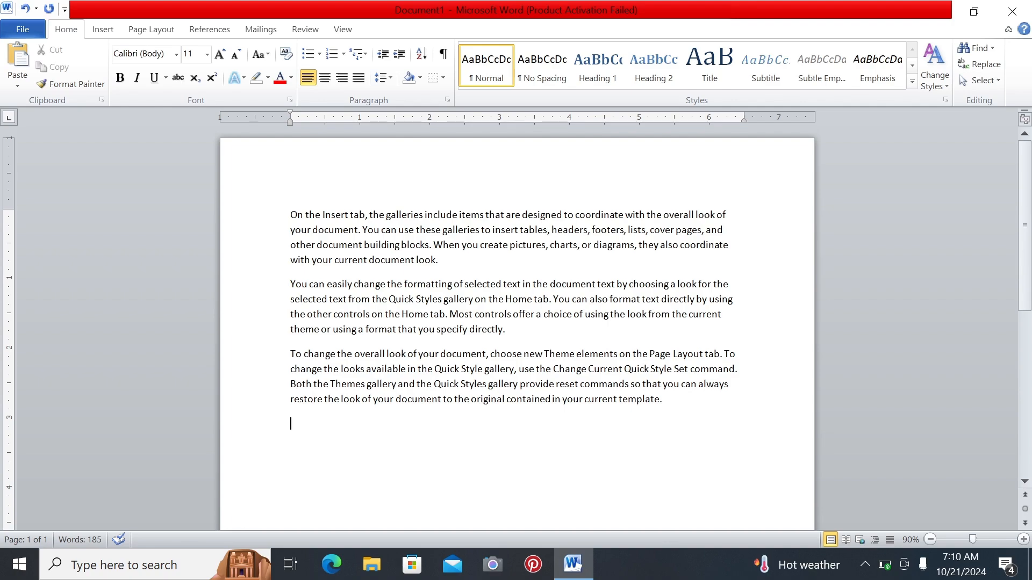
Apply the four-diamond bullet from the bullet library to all three paragraphs
left_click_drag(290, 214, 668, 401)
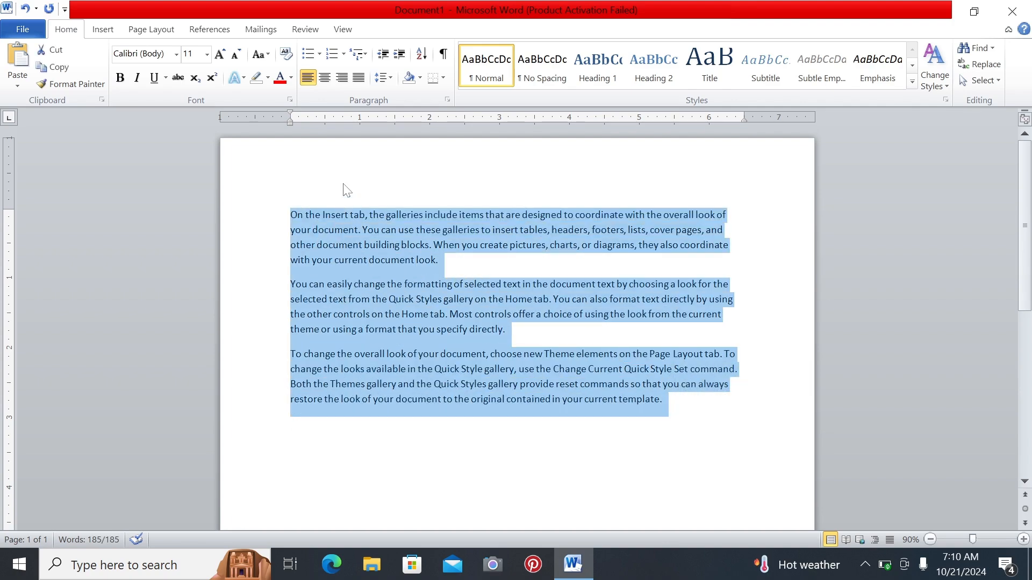
left_click(319, 55)
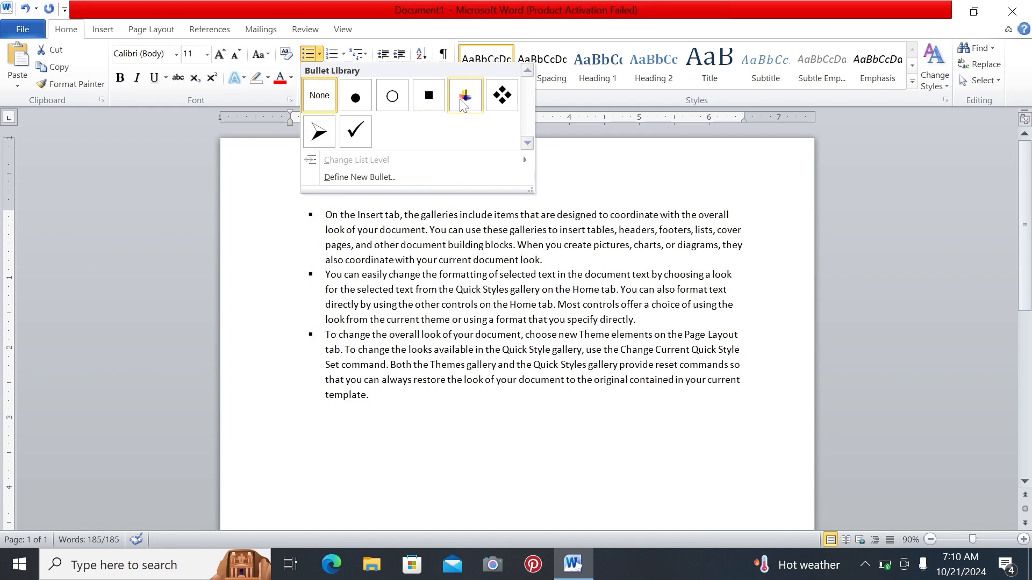
left_click(503, 97)
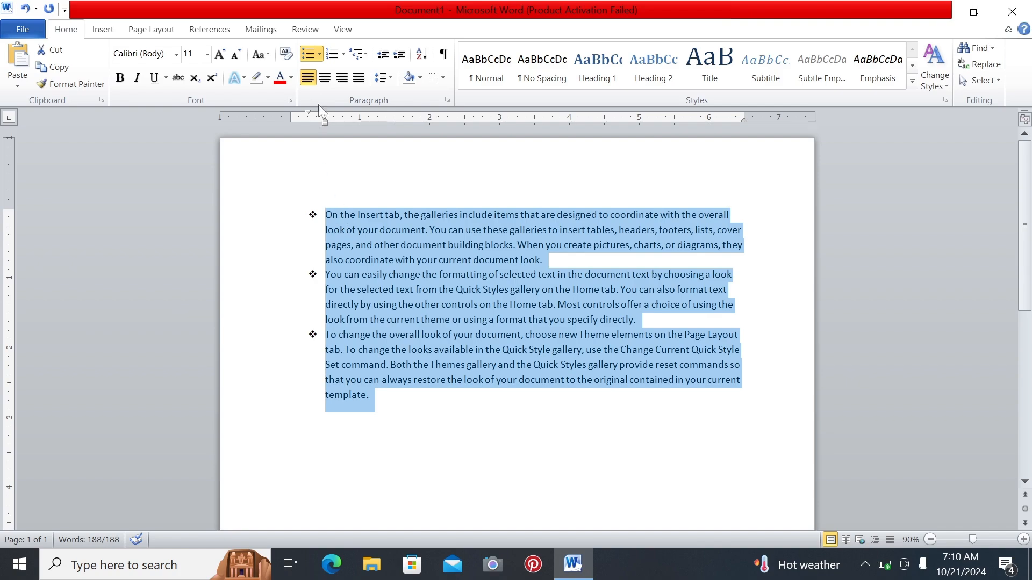
Start defining a new bullet for the list and choose the Wingdings envelope symbol, character code 42
left_click(319, 54)
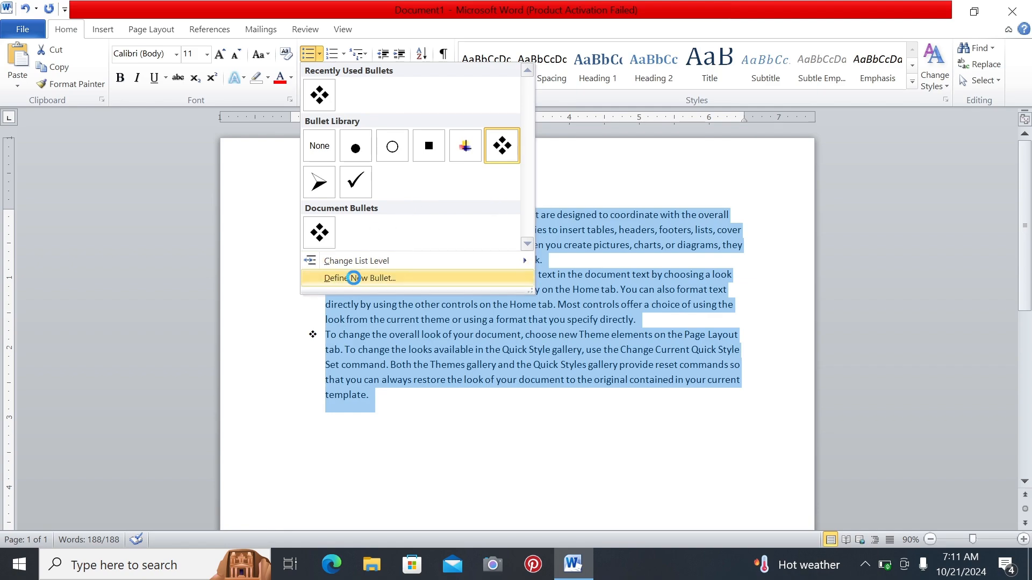
left_click(354, 278)
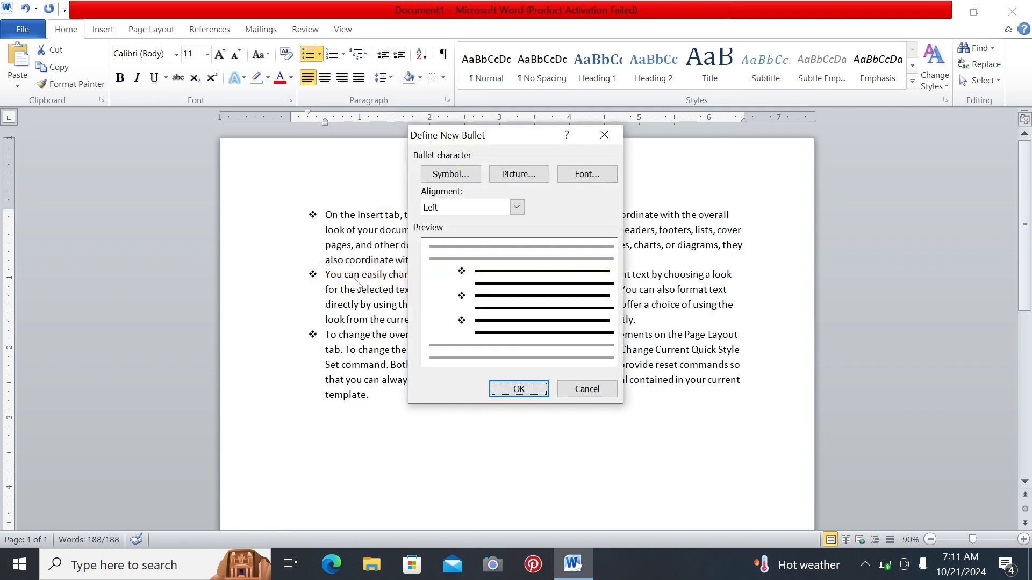
left_click(449, 177)
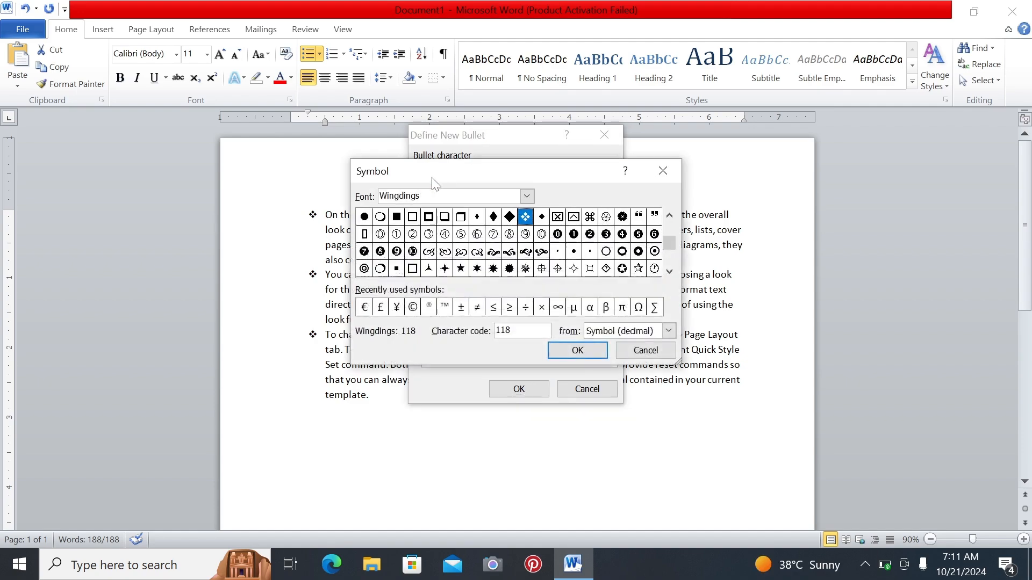
left_click_drag(505, 173, 430, 141)
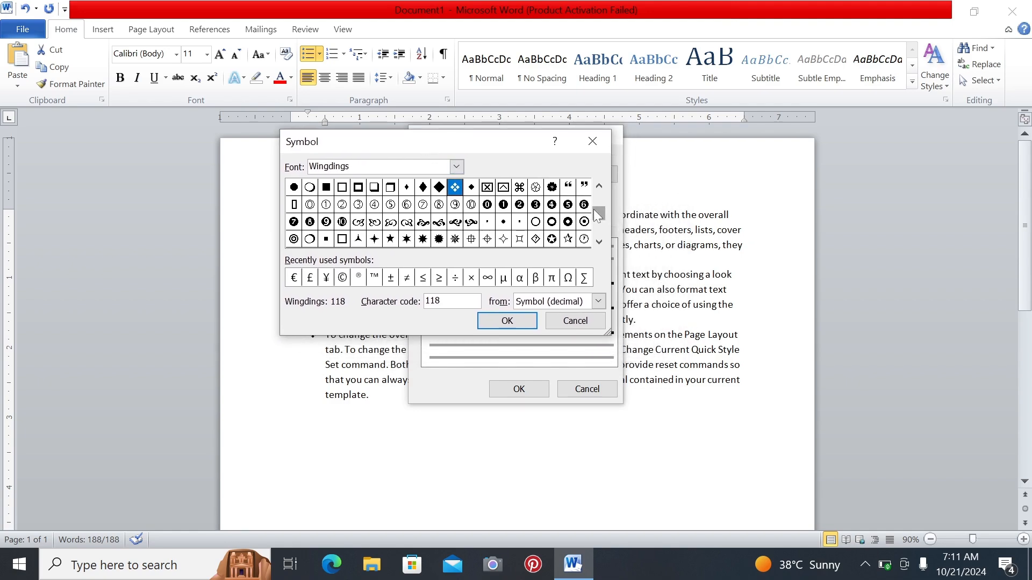
left_click_drag(593, 206, 593, 195)
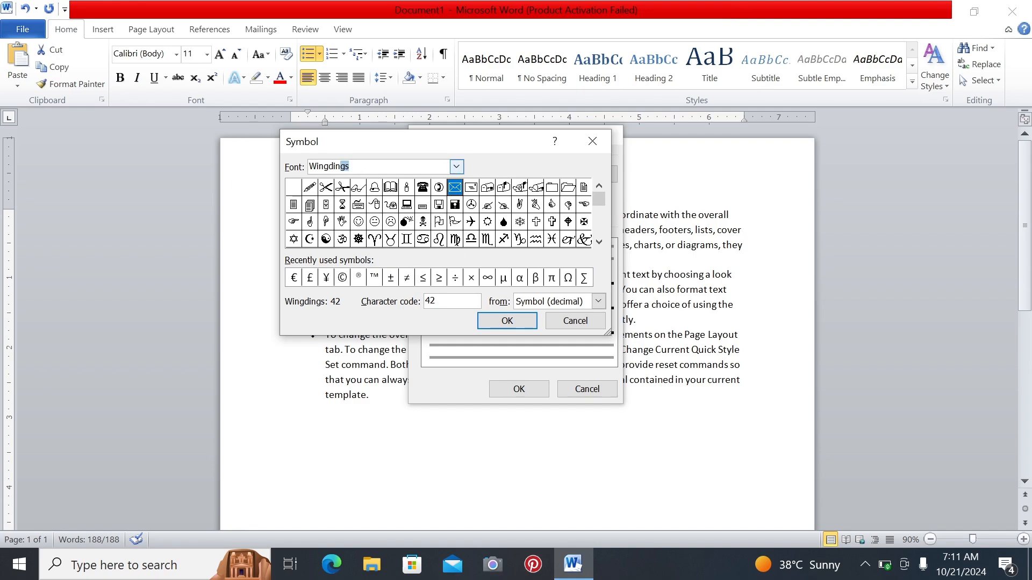
left_click(345, 166)
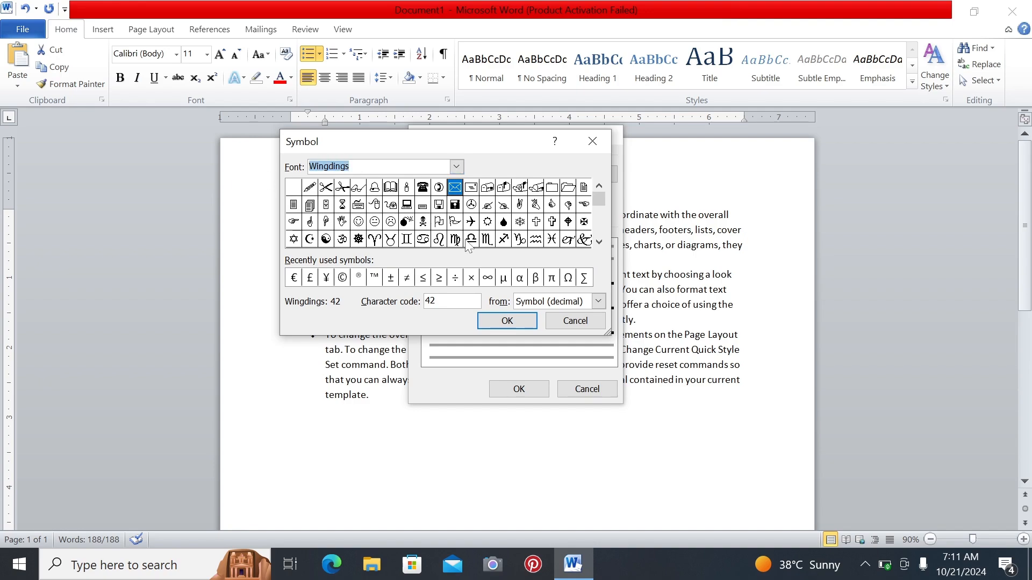
type("winding")
key("Return")
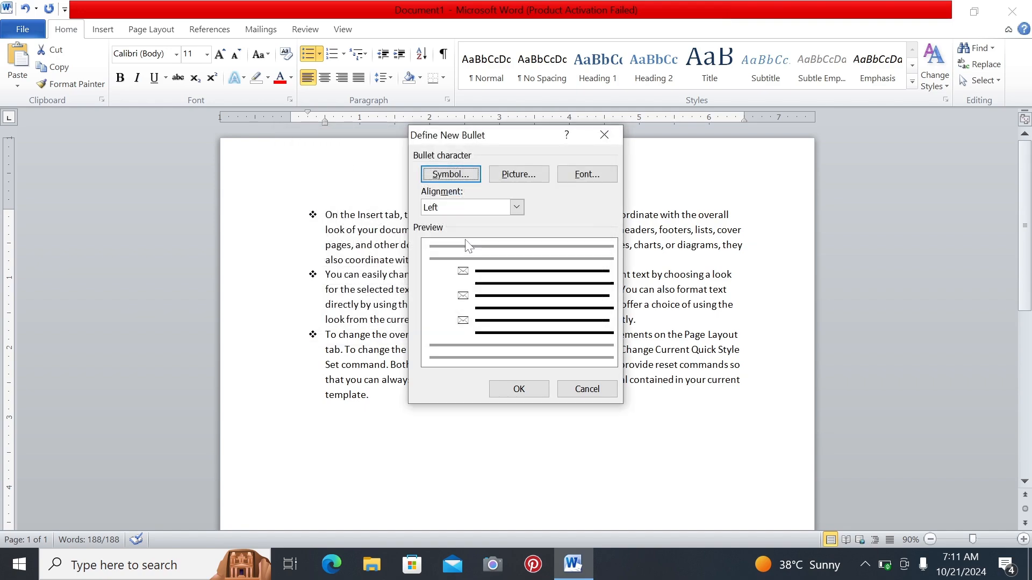
Change the new bullet's symbol to the Wingdings open book, character code 38, and apply it to the three paragraphs
left_click(460, 176)
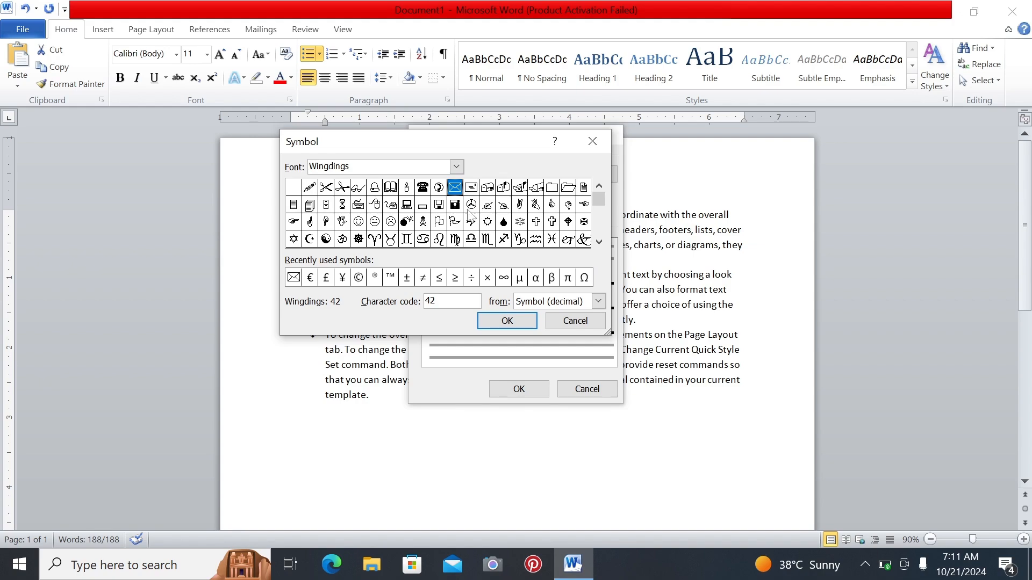
left_click(390, 188)
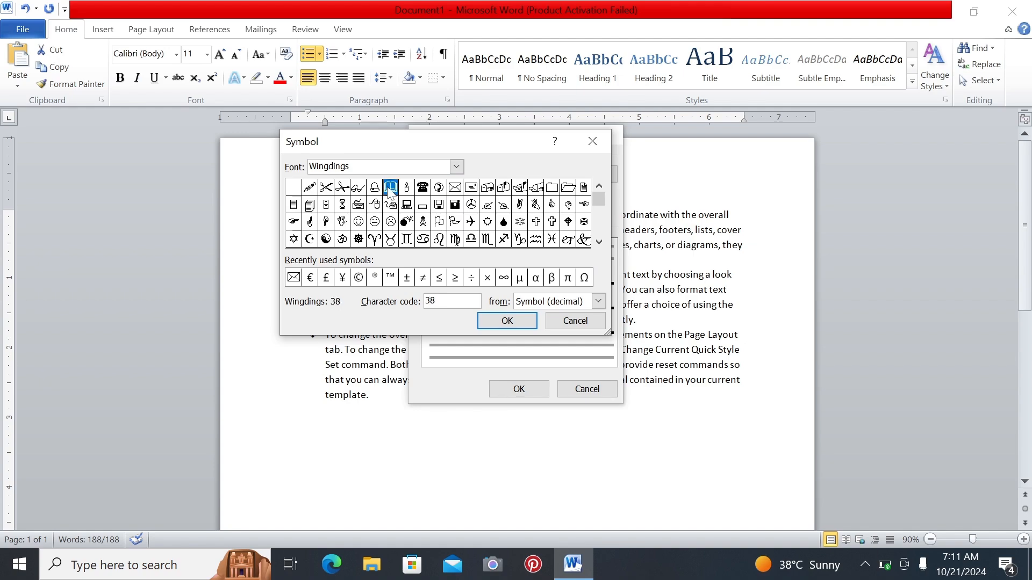
left_click(501, 321)
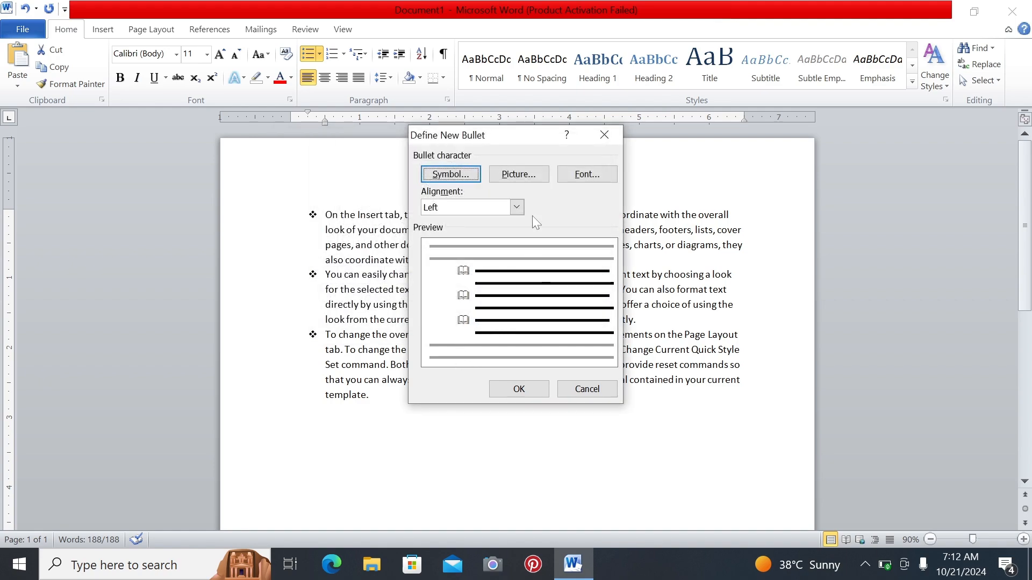
left_click(519, 388)
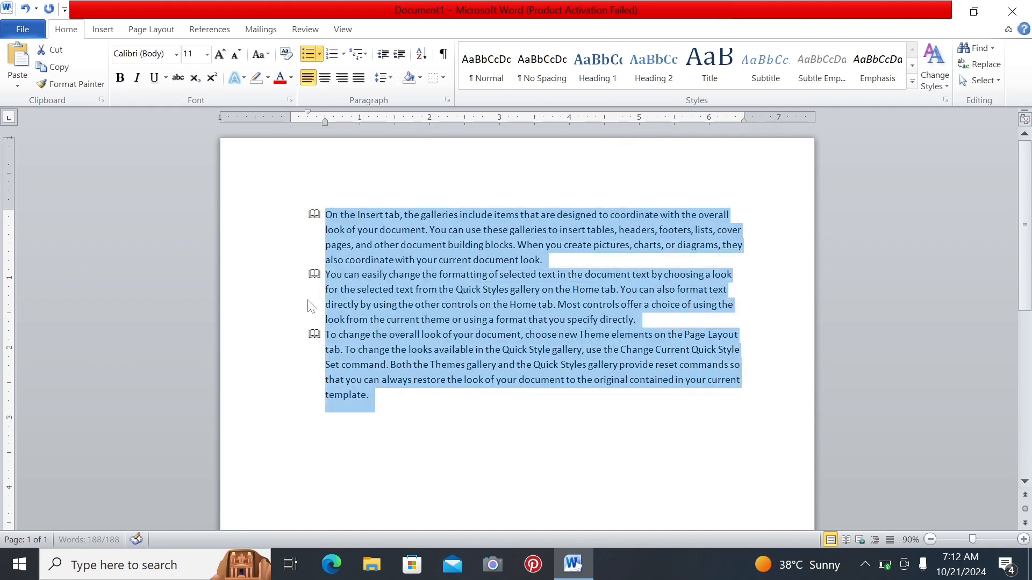
left_click(420, 409)
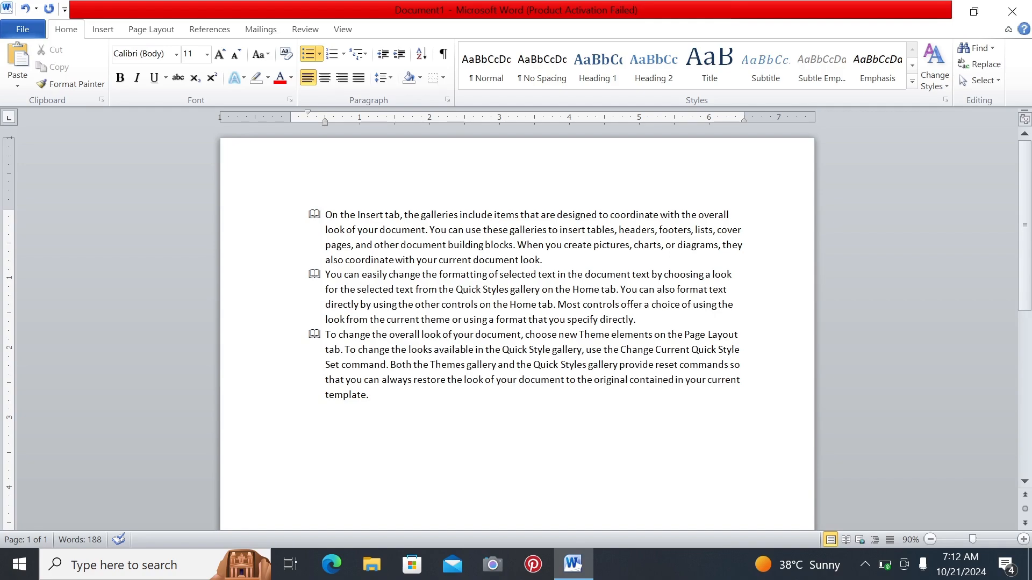
Define another new bullet with the Wingdings computer symbol, character code 58, and apply it to the list
left_click(319, 54)
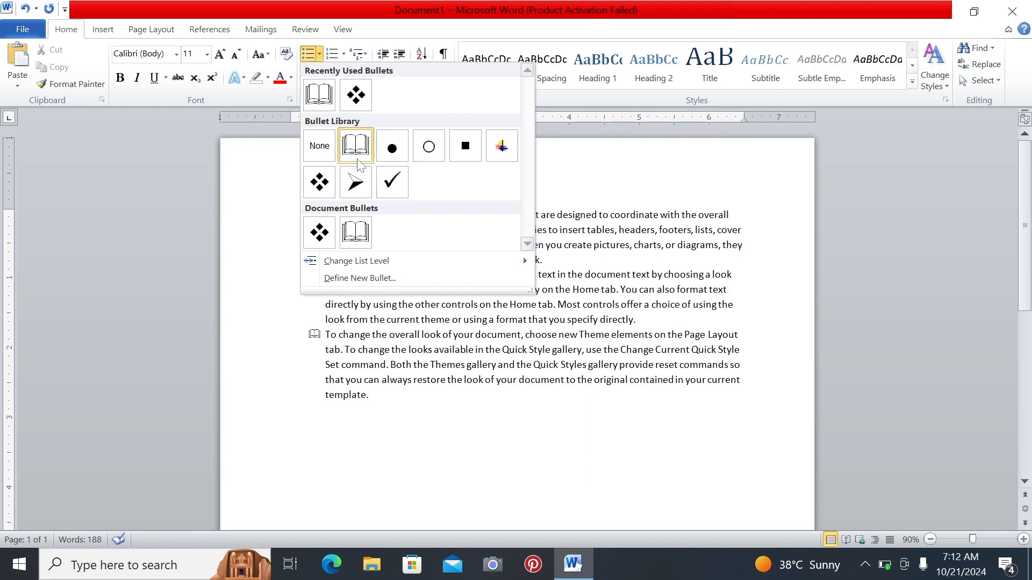
left_click(367, 278)
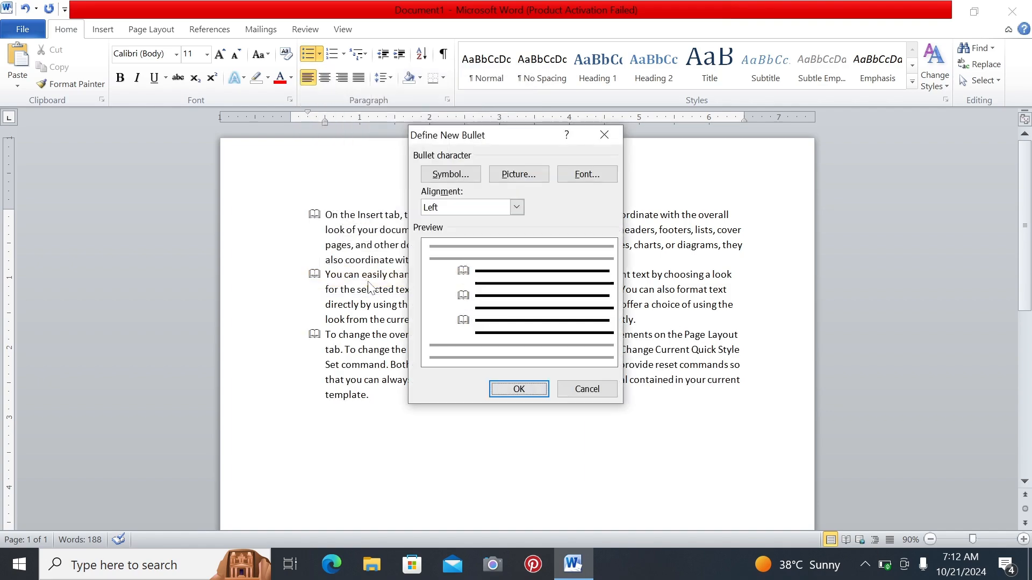
left_click(451, 175)
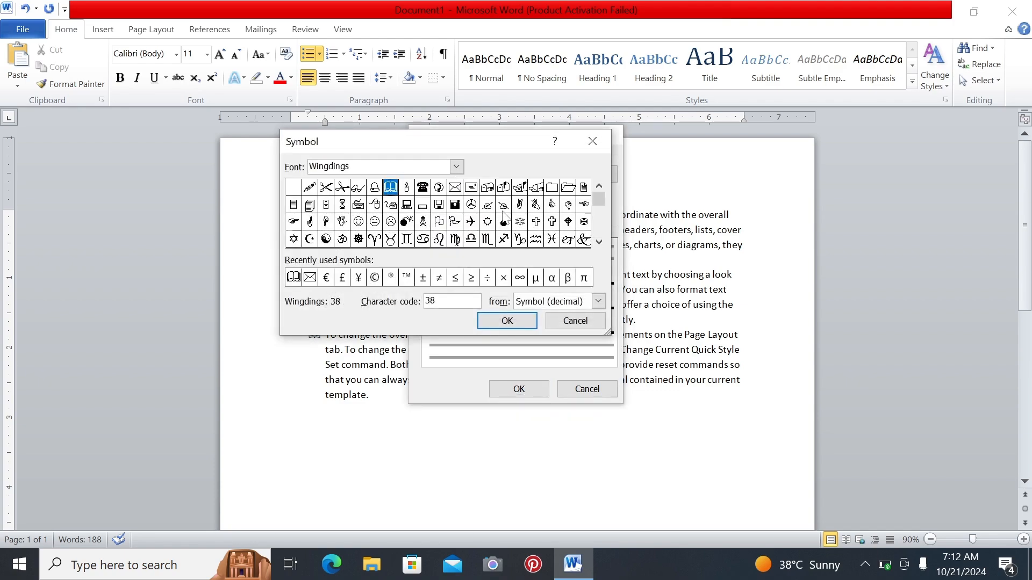
left_click(408, 206)
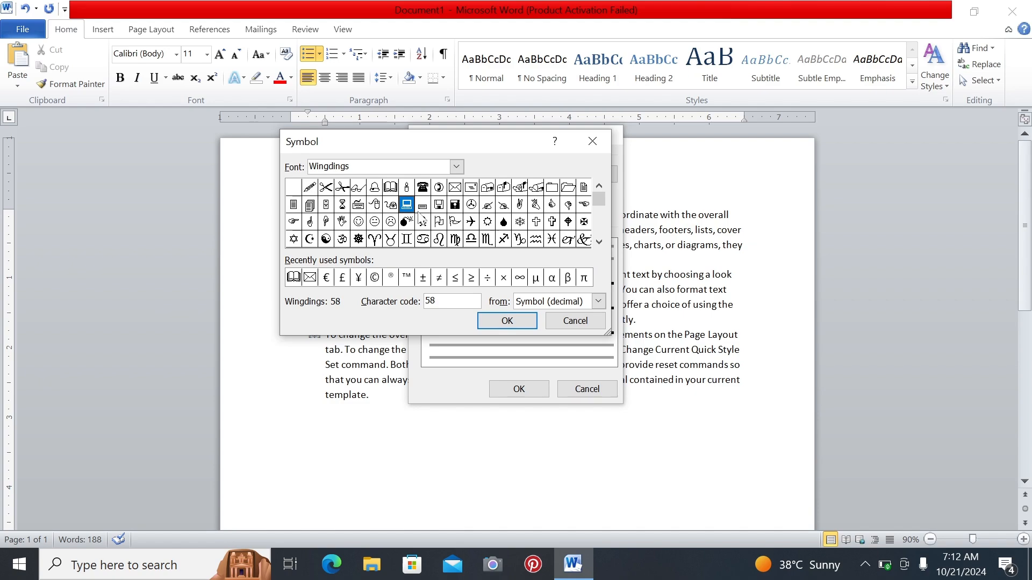
left_click(508, 322)
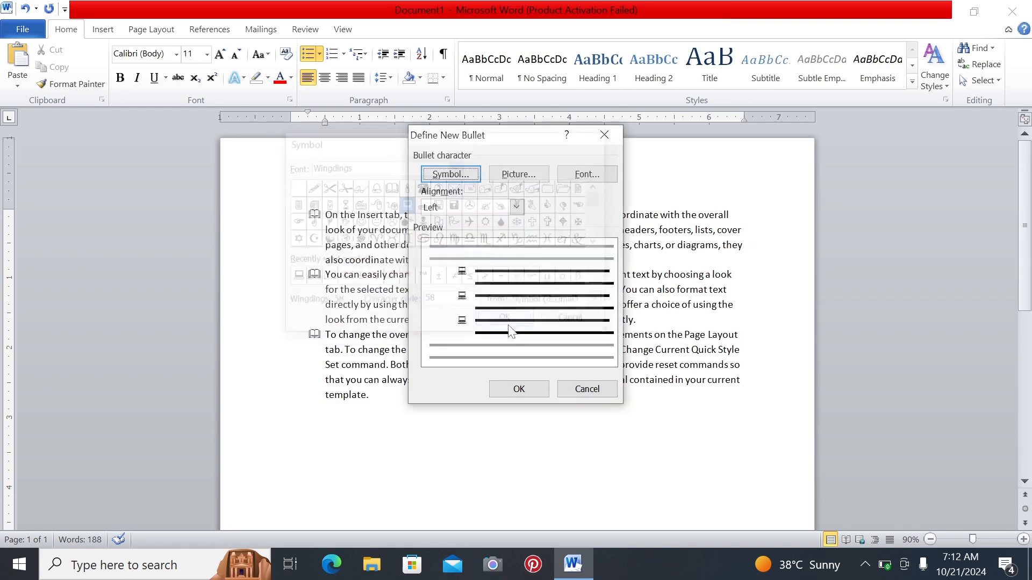
left_click(513, 390)
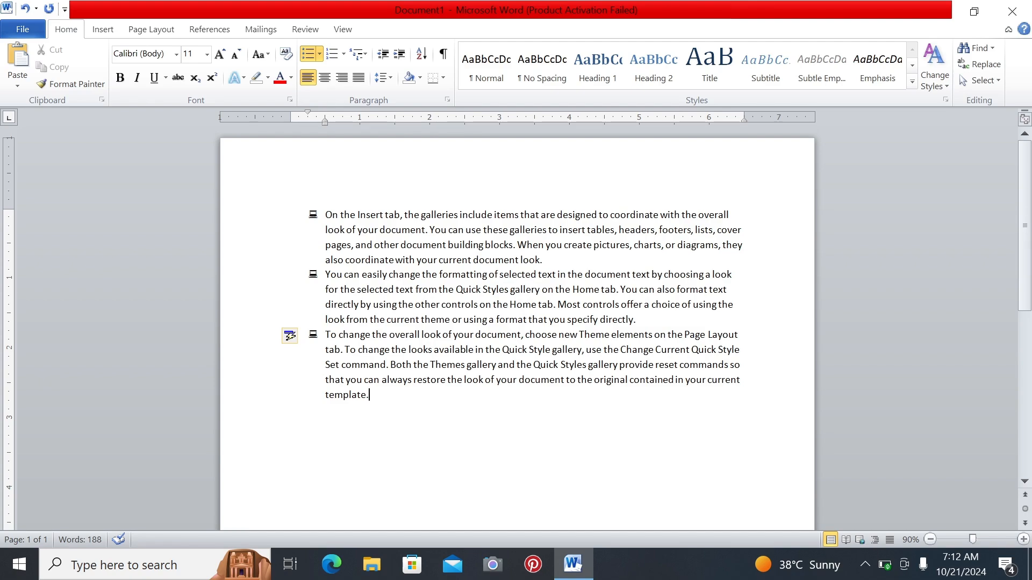
Add a fourth list item reading "fd" after the last paragraph and erase its text
key("Return")
type("fd")
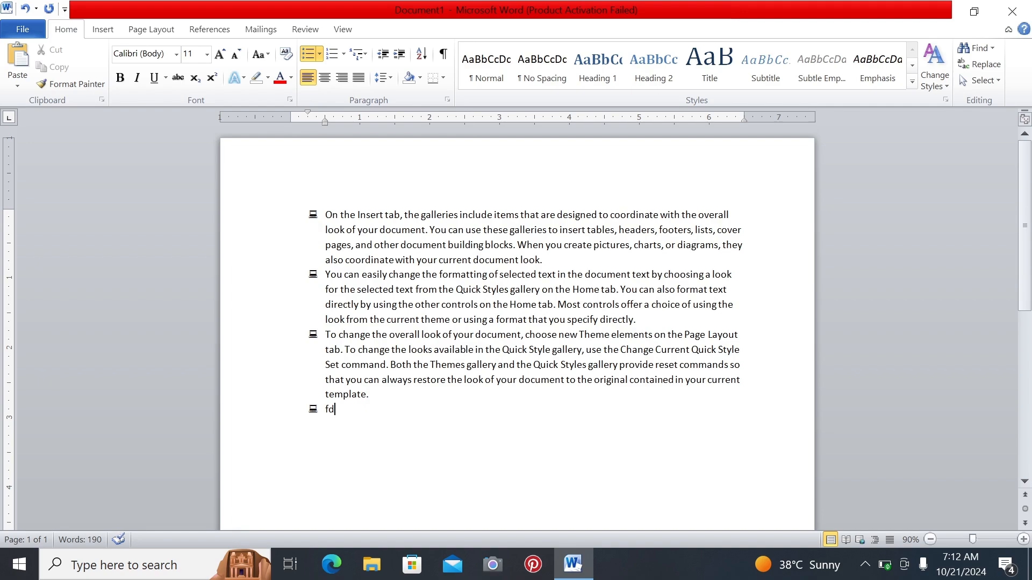
key("BackSpace")
key("BackSpace")
Remove the bullets from the empty last line and from the three text paragraphs
left_click(319, 56)
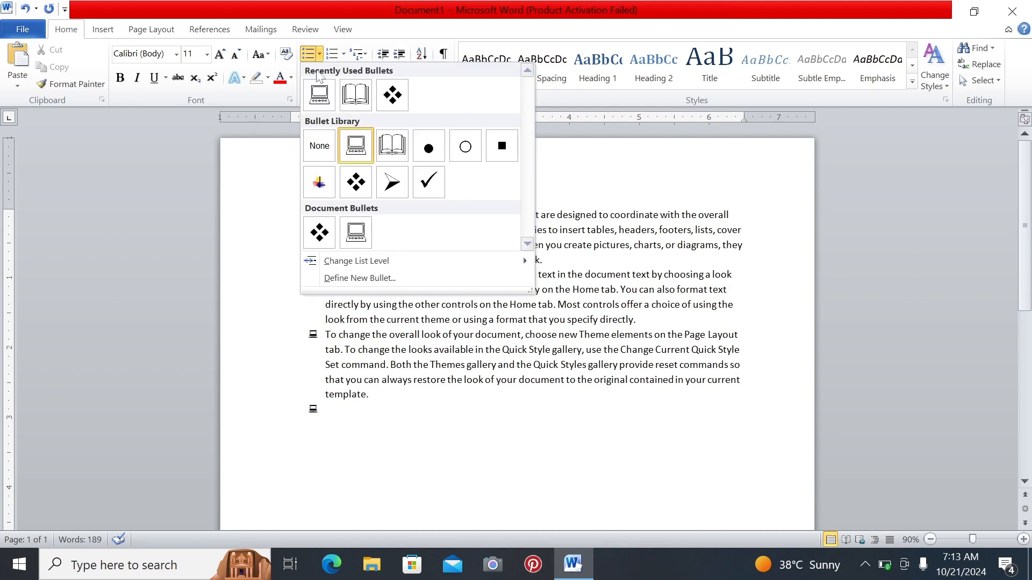
left_click(318, 146)
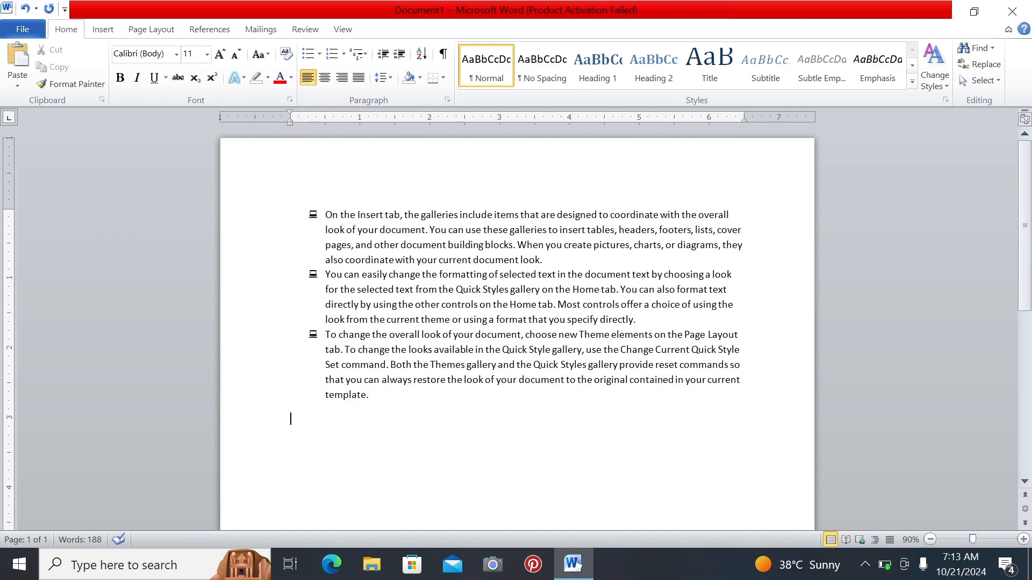
left_click_drag(326, 215, 417, 396)
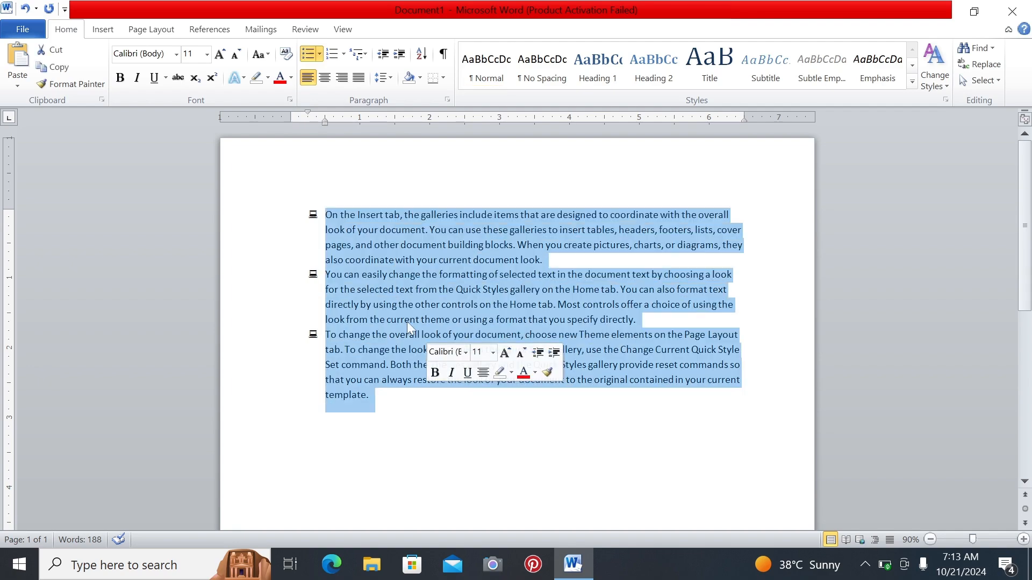
left_click(320, 56)
left_click(318, 145)
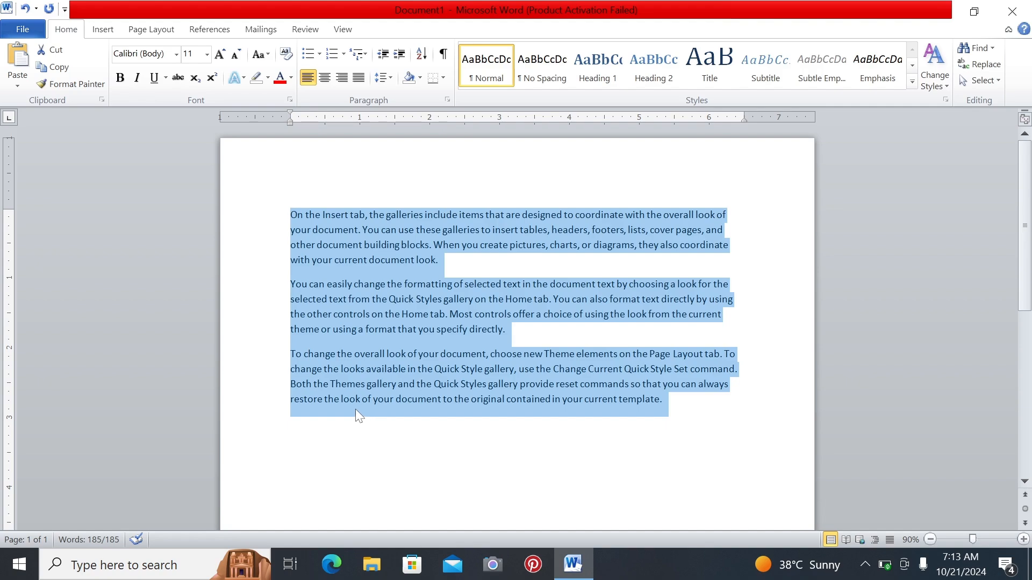
Define a new number format with the First, Second, Third number style and apply it to the three selected paragraphs
left_click(344, 56)
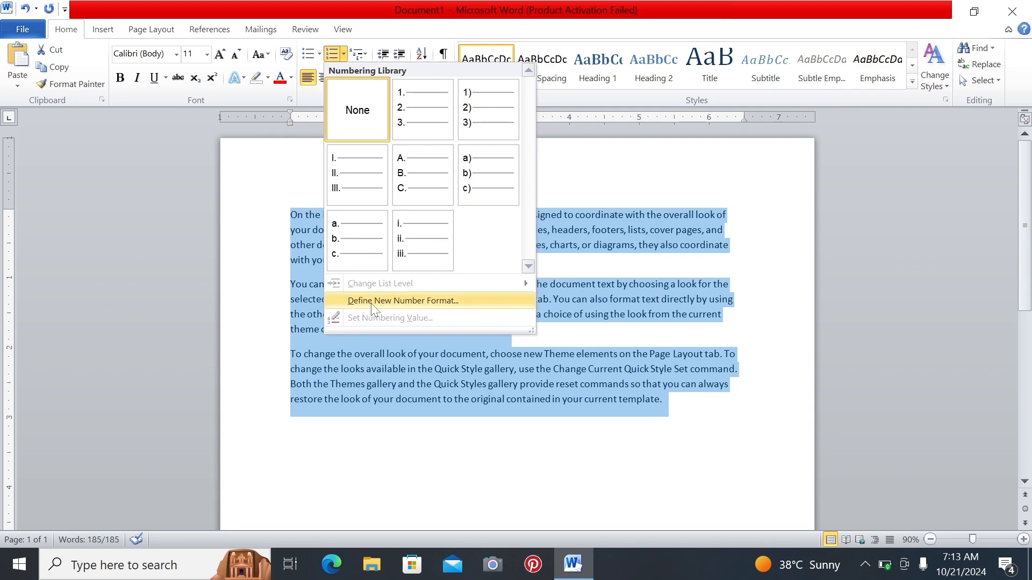
left_click(372, 301)
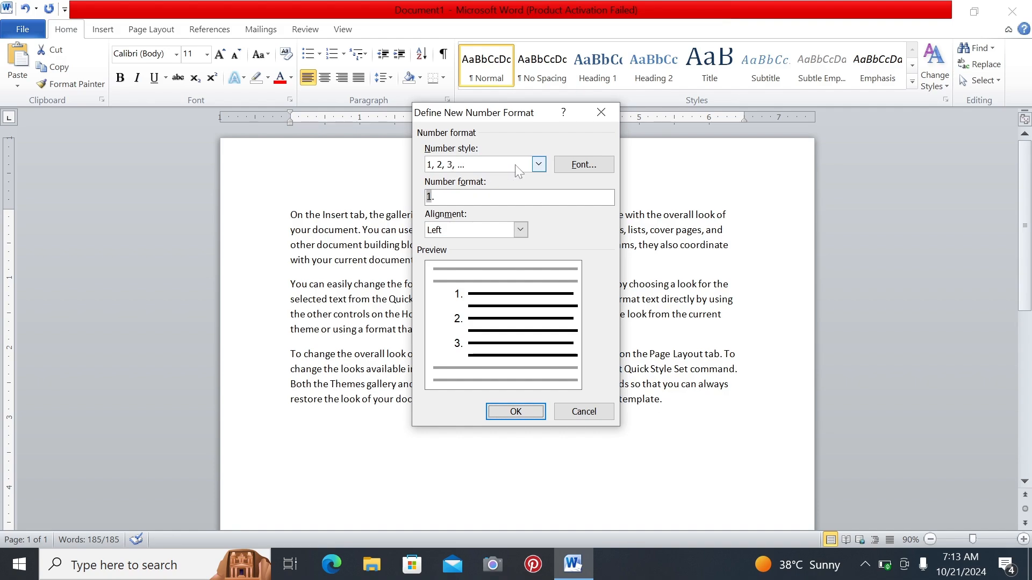
left_click(539, 165)
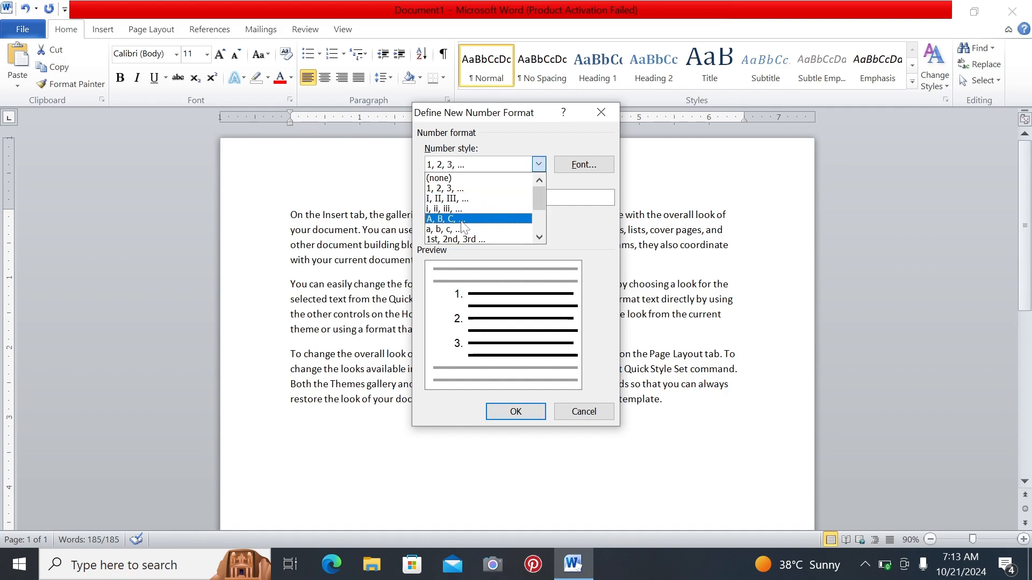
scroll(465, 239, "down", 1)
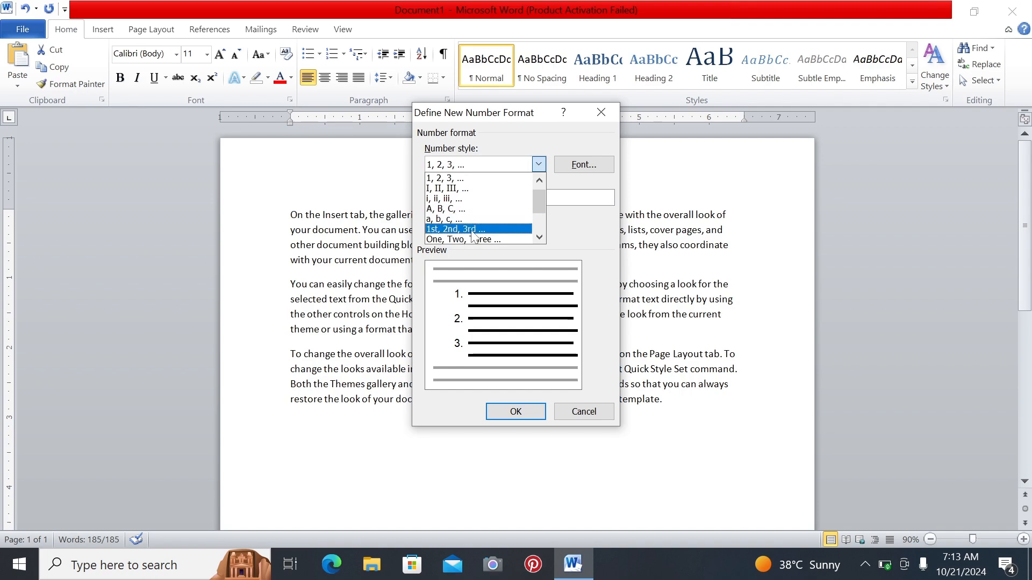
scroll(473, 235, "down", 1)
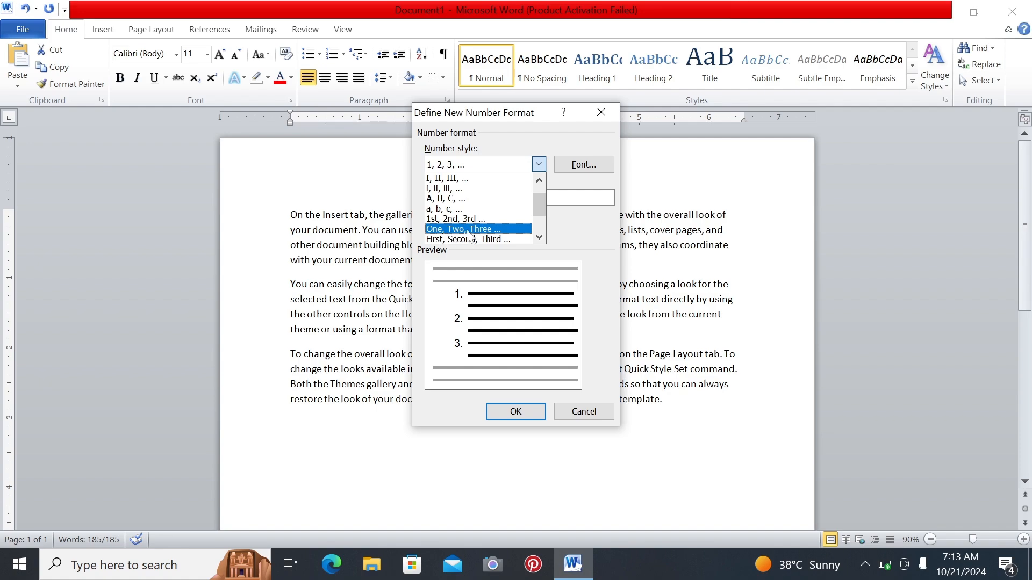
left_click(539, 238)
left_click(538, 237)
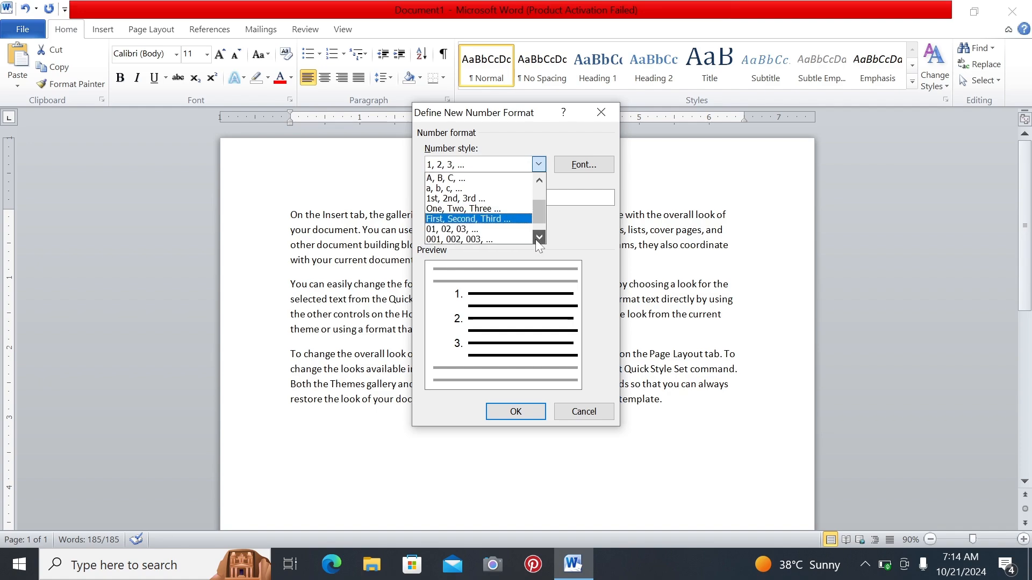
left_click(538, 238)
left_click(538, 238)
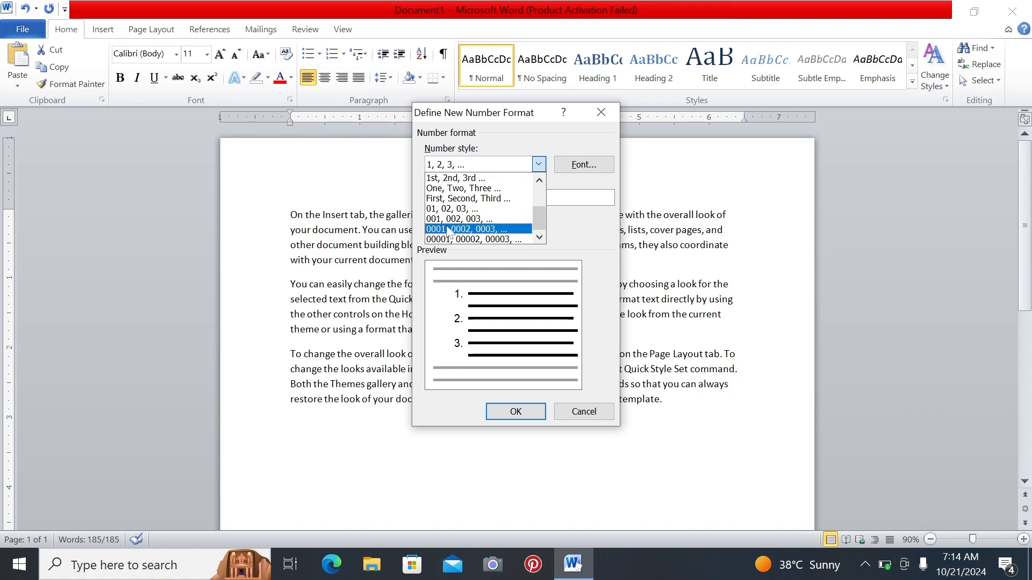
left_click(461, 202)
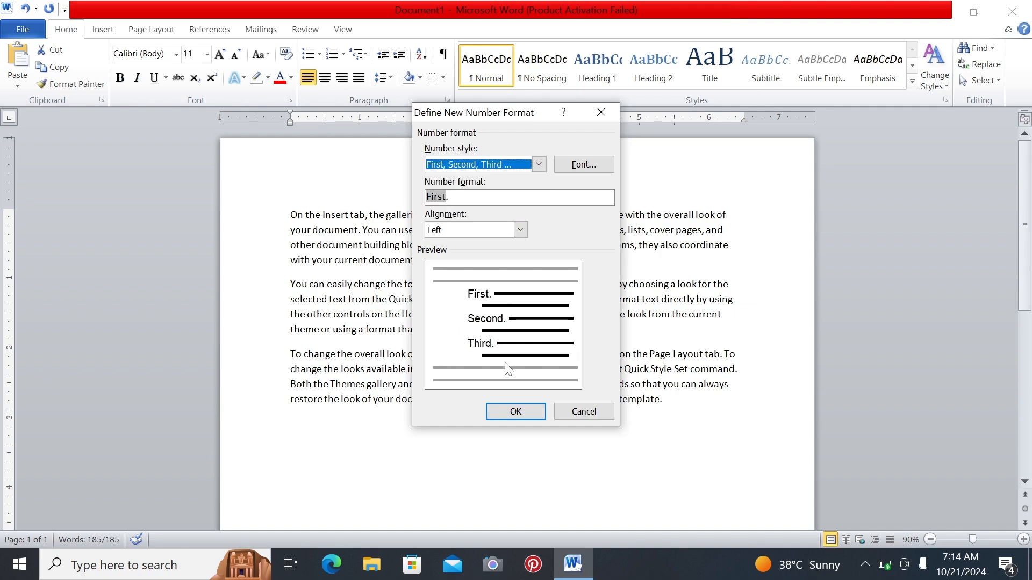
left_click(510, 412)
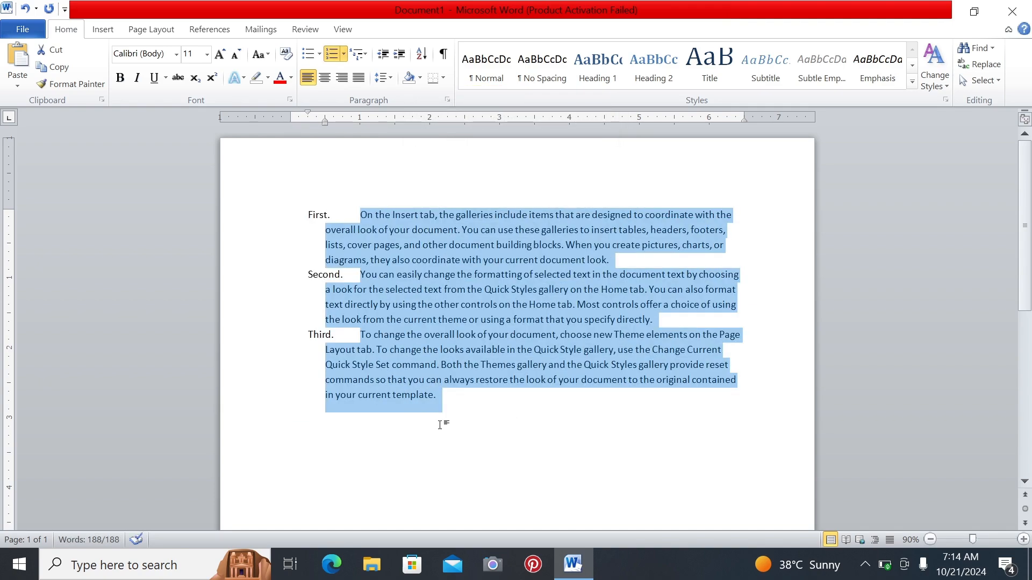
Apply the uppercase Roman numbering (I., II., III.) to the empty line below the list, and to the whole document
left_click(440, 432)
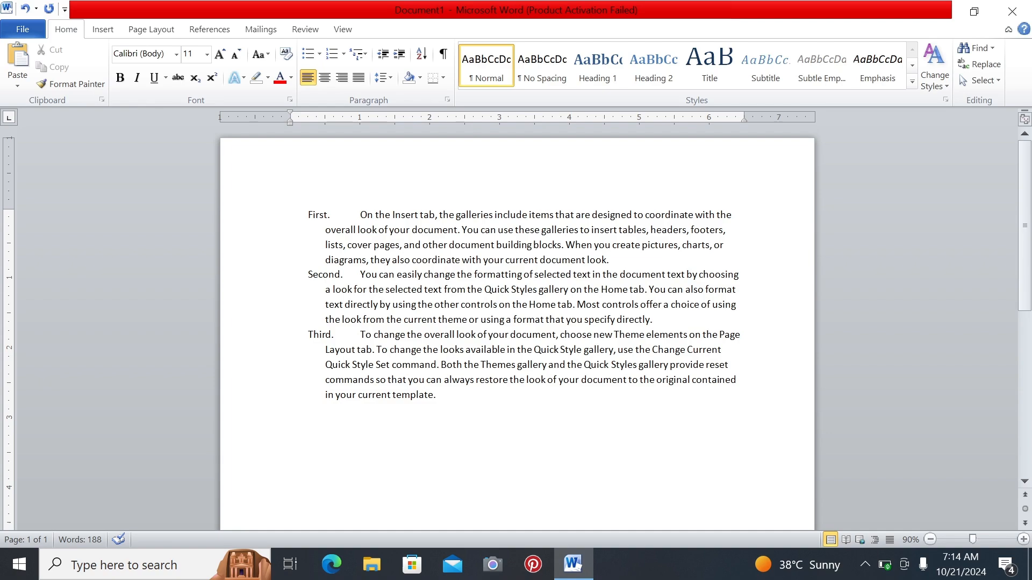
left_click(343, 54)
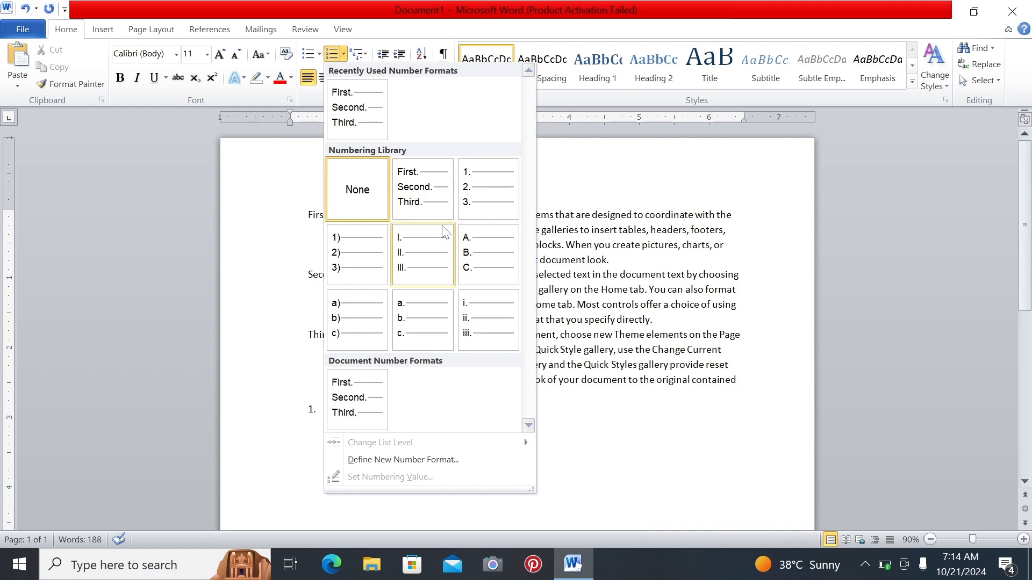
left_click(418, 272)
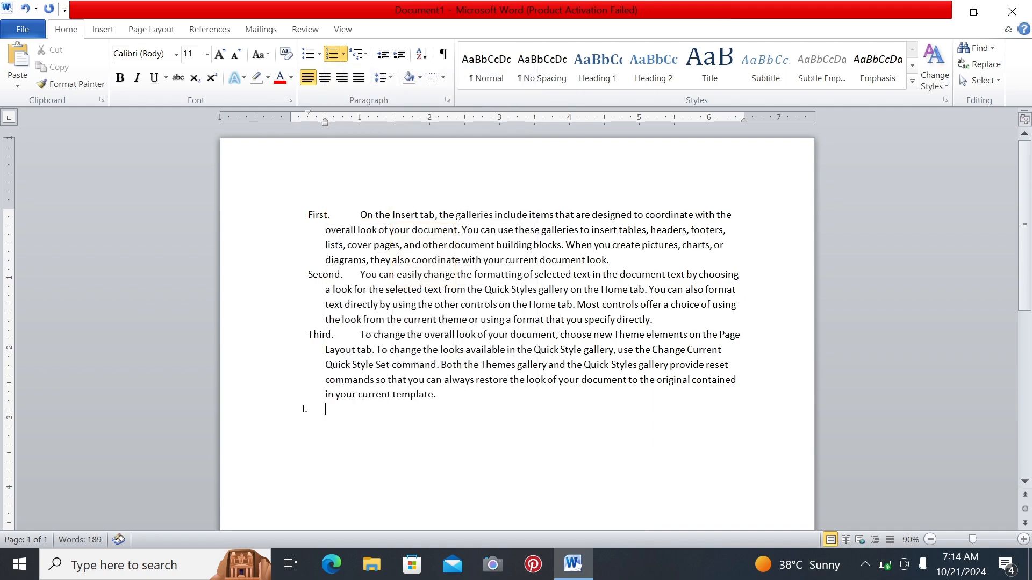
key("ctrl+a")
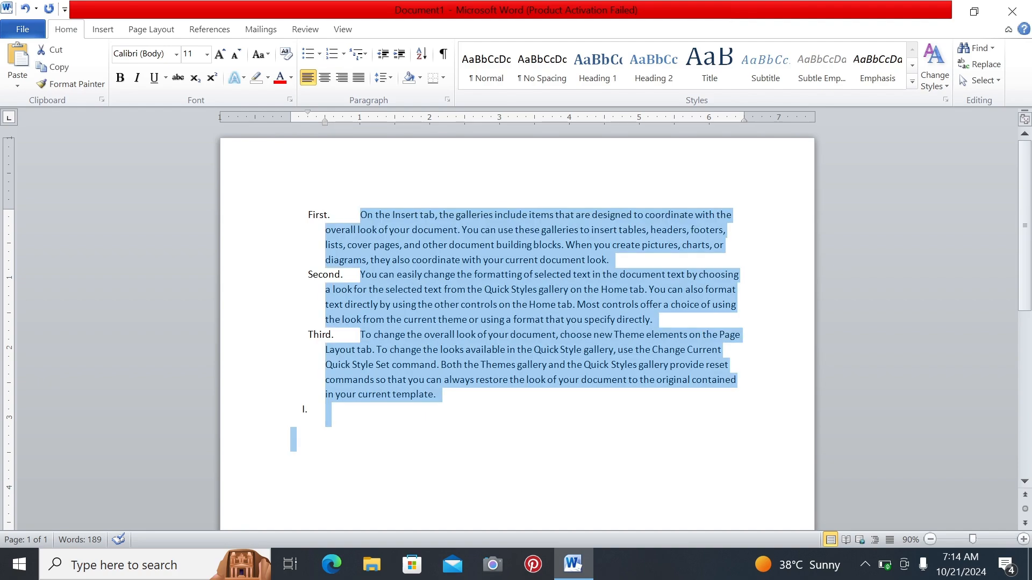
left_click(344, 54)
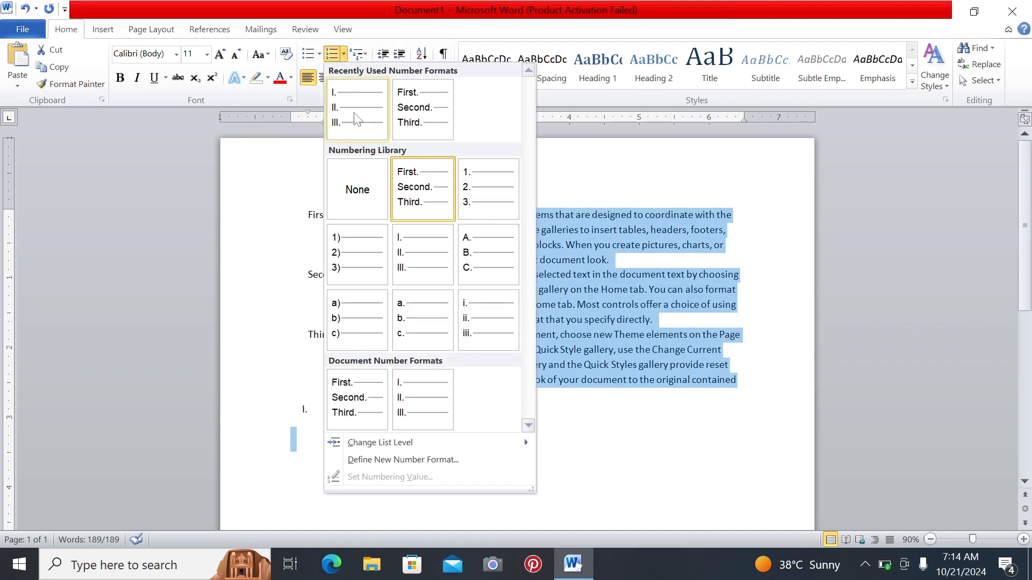
left_click(409, 247)
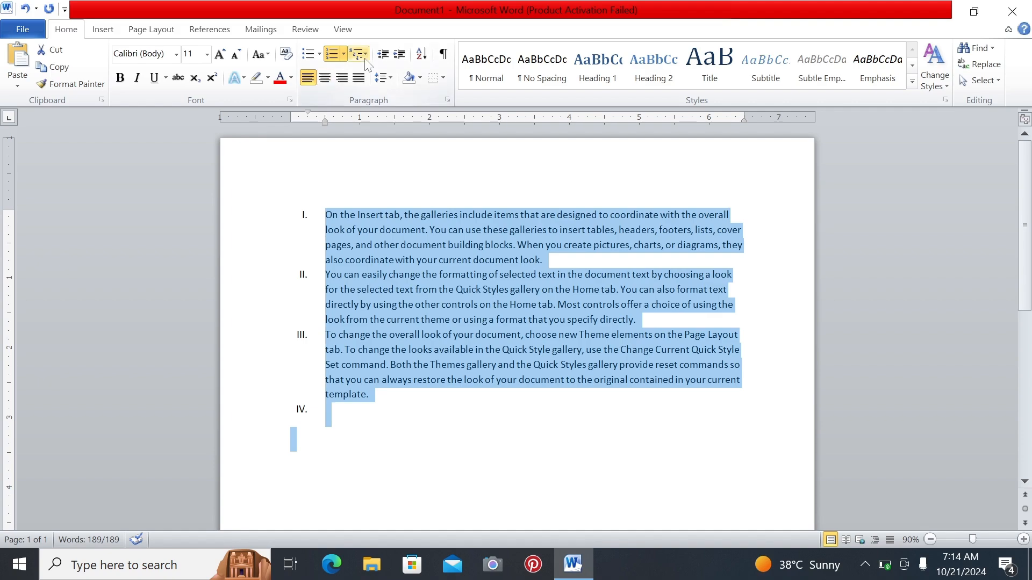
Remove the Roman numbering from the whole document and clear the selection
left_click(343, 54)
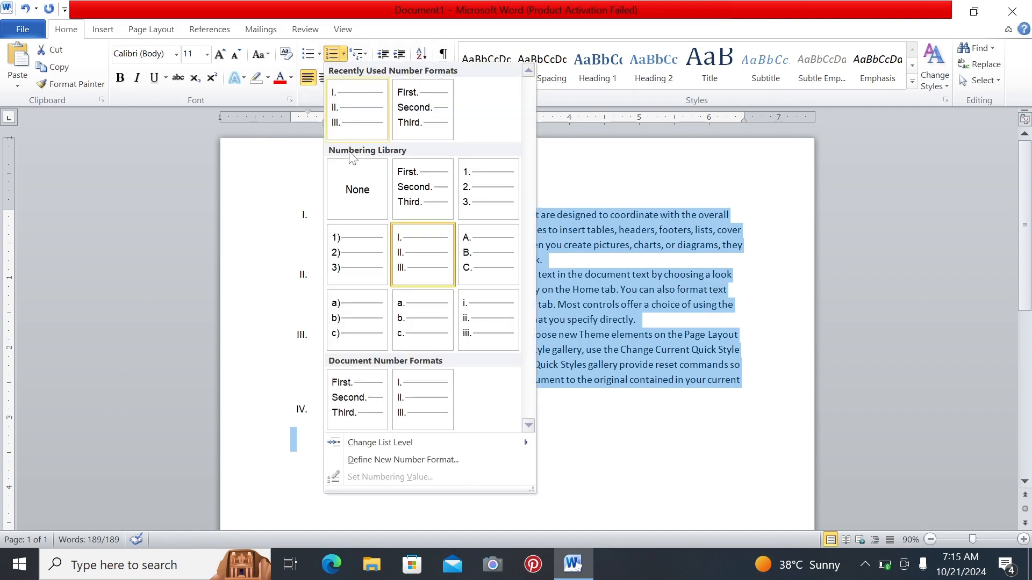
left_click(350, 183)
left_click(445, 452)
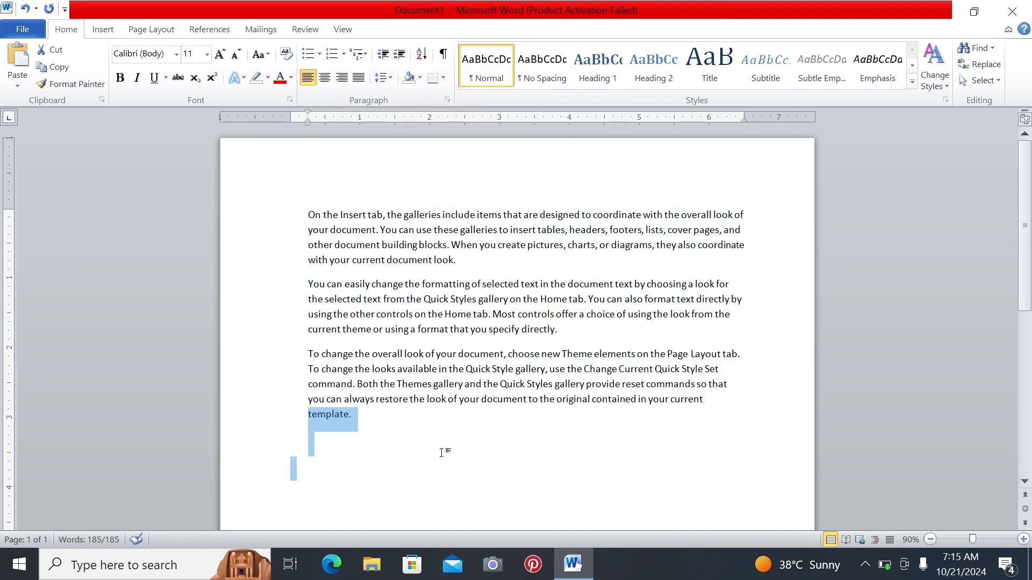
Apply the 1), a), i) multilevel list from the list library to the three text paragraphs
left_click_drag(308, 215, 343, 420)
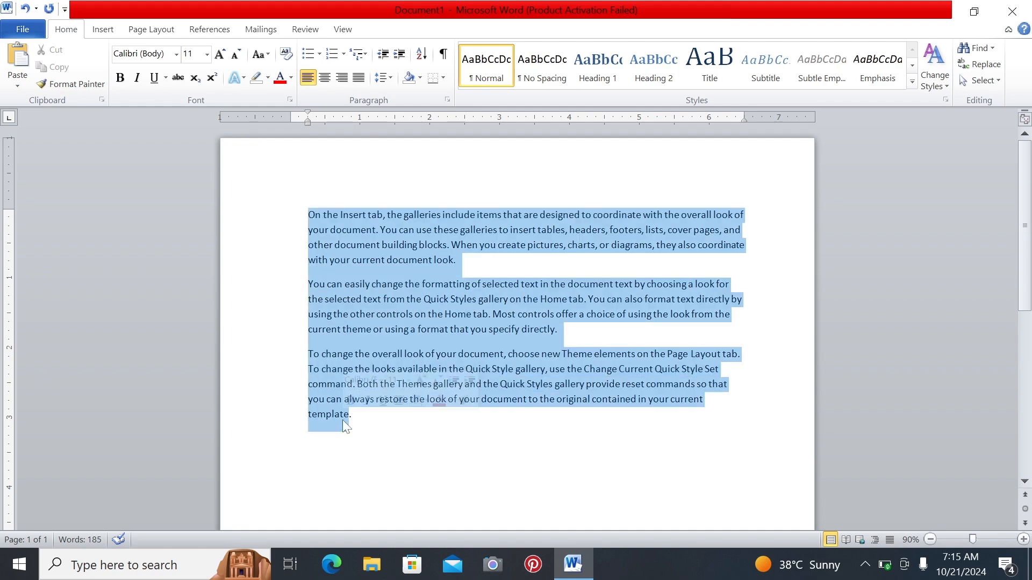
left_click(363, 58)
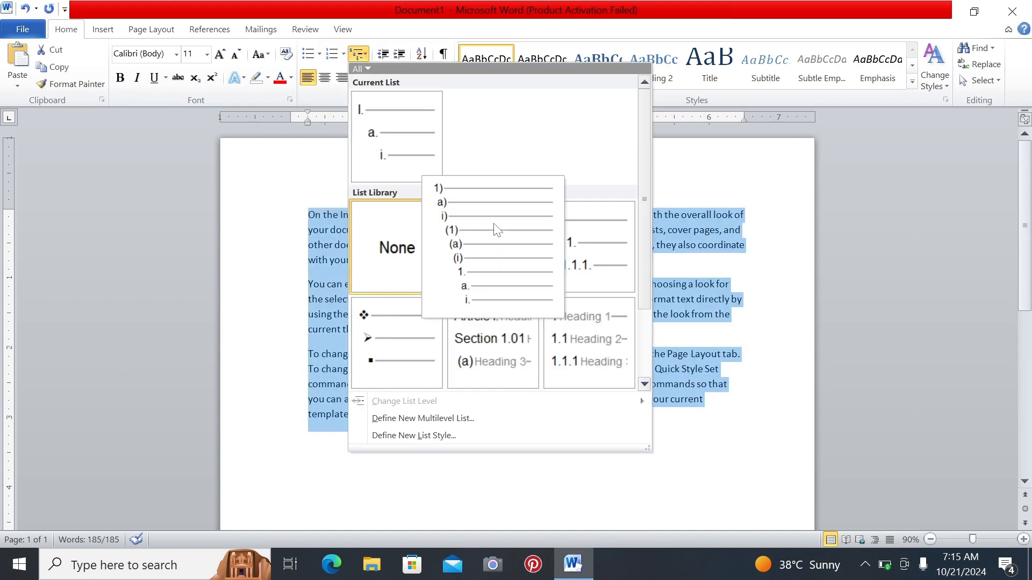
mouse_move(456, 340)
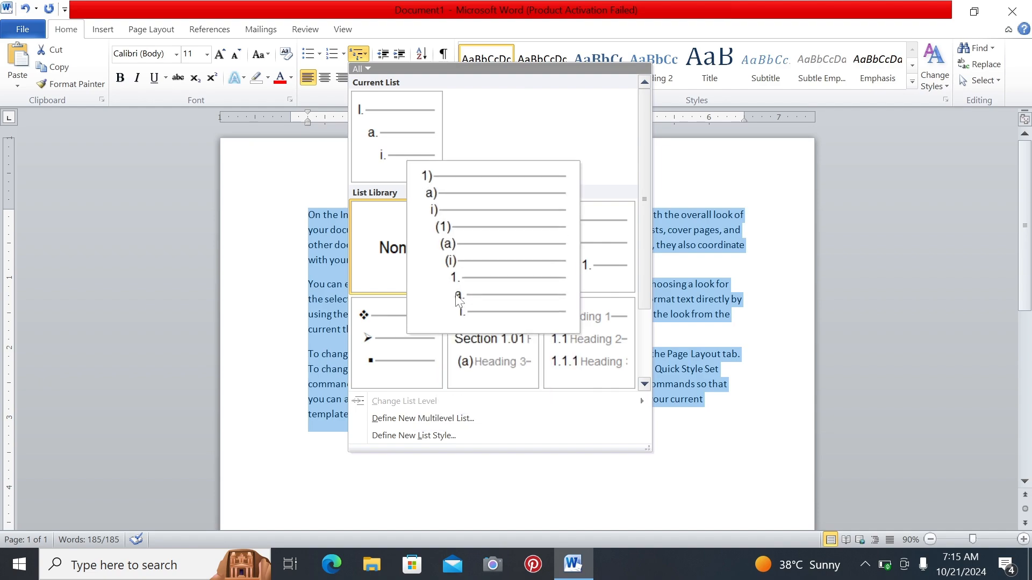
left_click(505, 255)
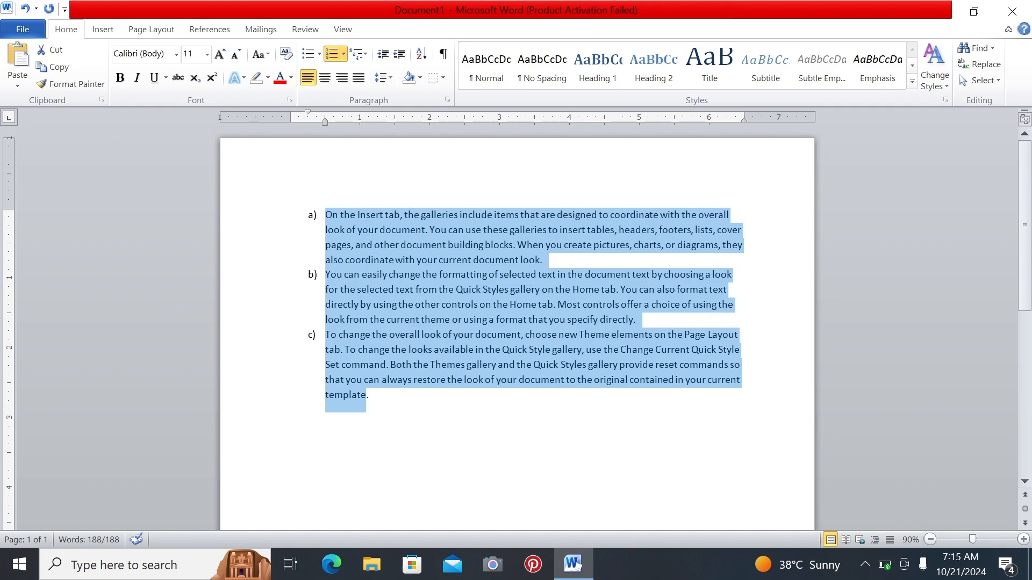
Remove the multilevel numbering from the three selected paragraphs
left_click(344, 54)
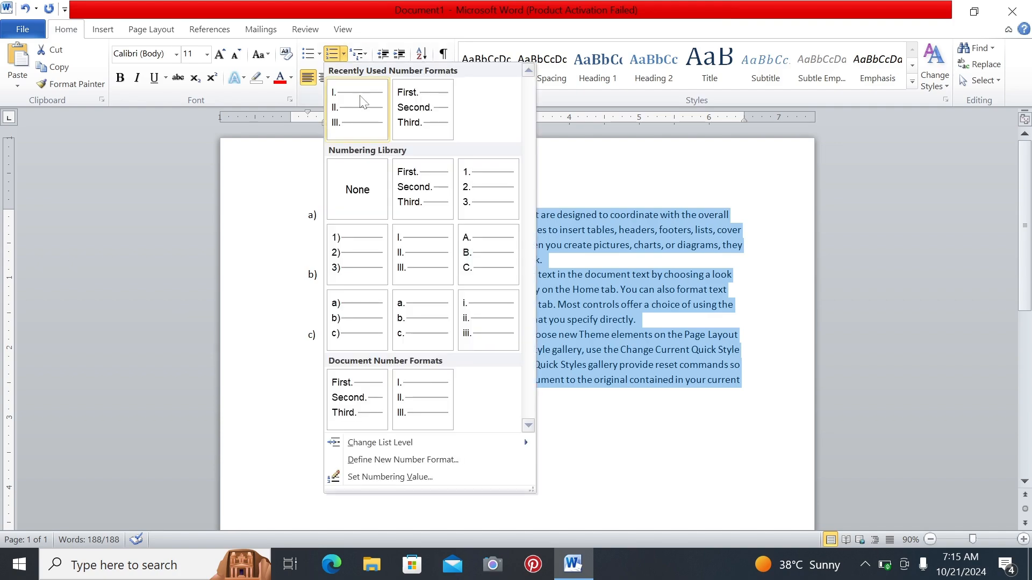
left_click(354, 191)
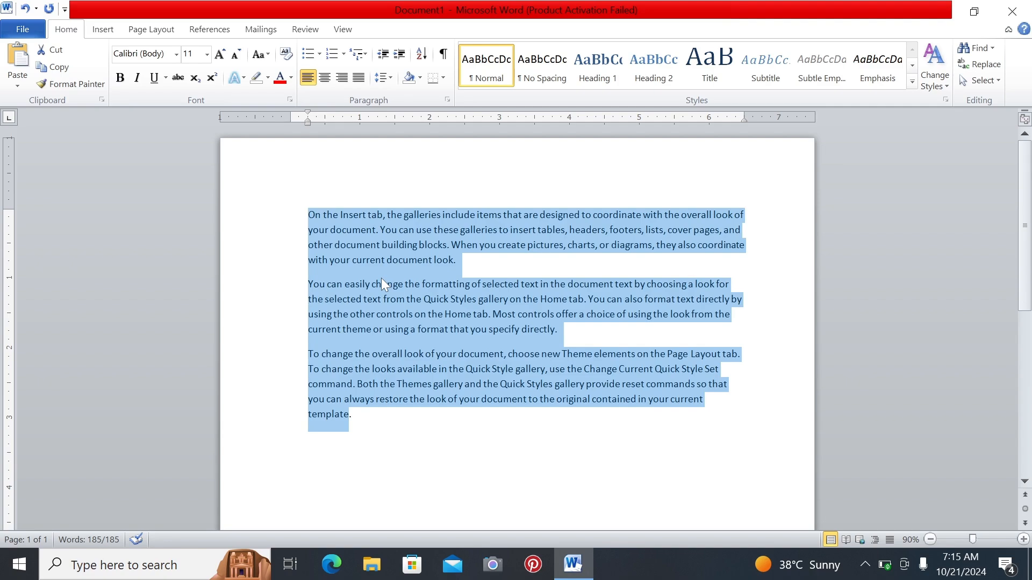
Increase the left indent of the three selected paragraphs by seven levels, to 3.5 inches
left_click(399, 57)
left_click(398, 57)
left_click(399, 57)
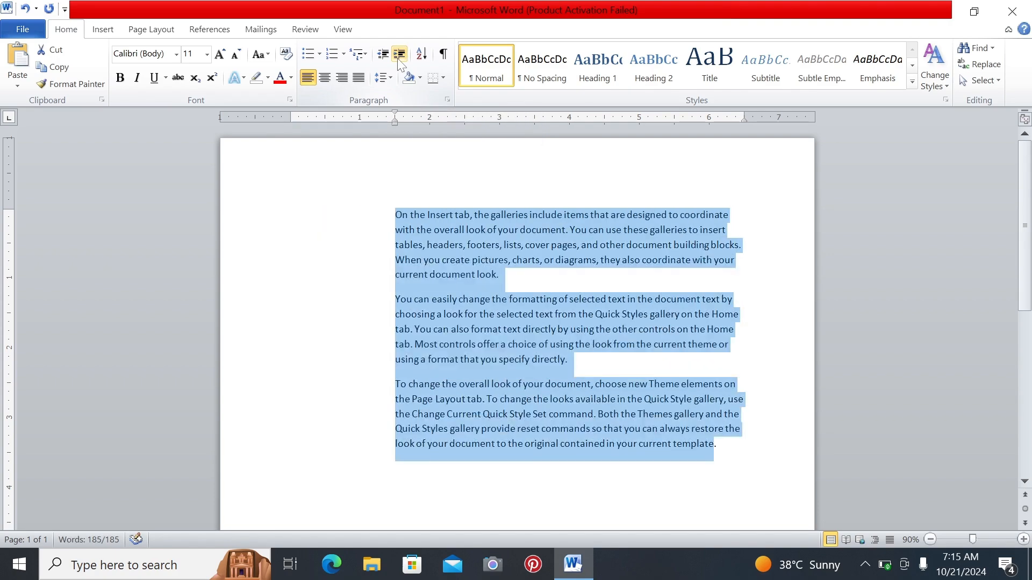
left_click(398, 55)
left_click(399, 56)
left_click(399, 56)
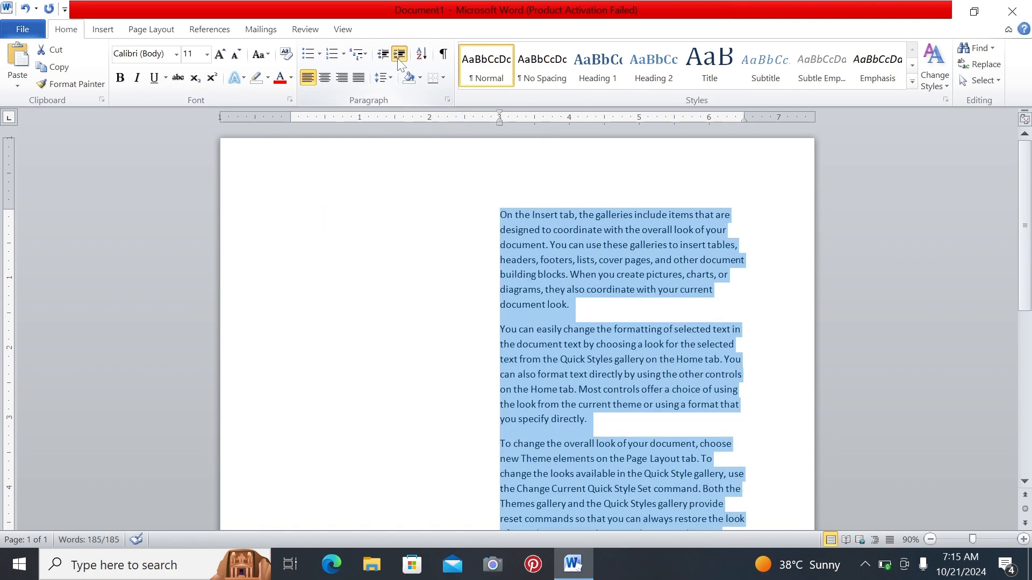
left_click(399, 57)
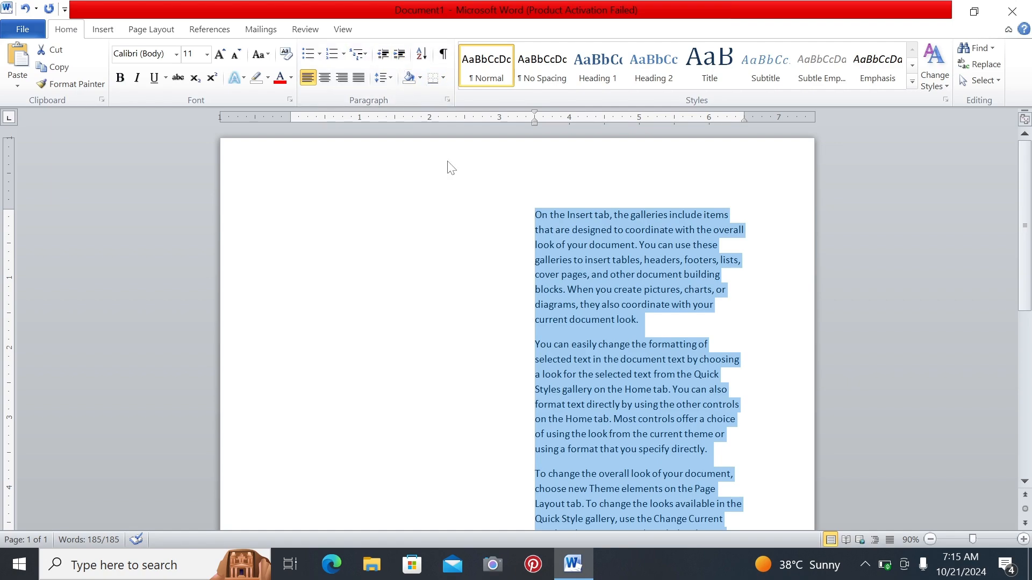
Decrease the indent of the three paragraphs from 3.5 inches all the way to the left margin
left_click(382, 56)
left_click(382, 56)
left_click(383, 56)
left_click(382, 56)
left_click(382, 56)
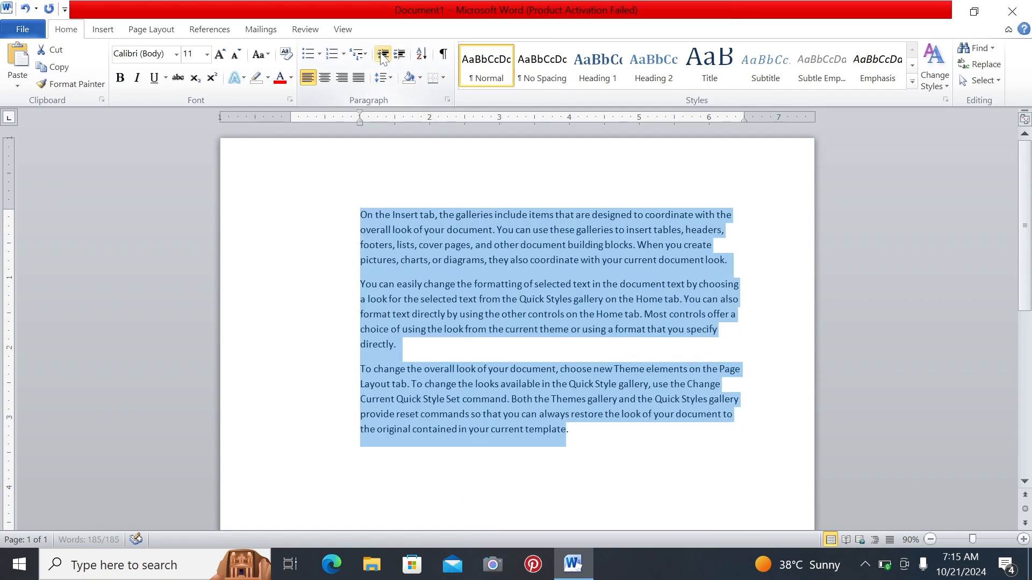
left_click(383, 55)
left_click(383, 56)
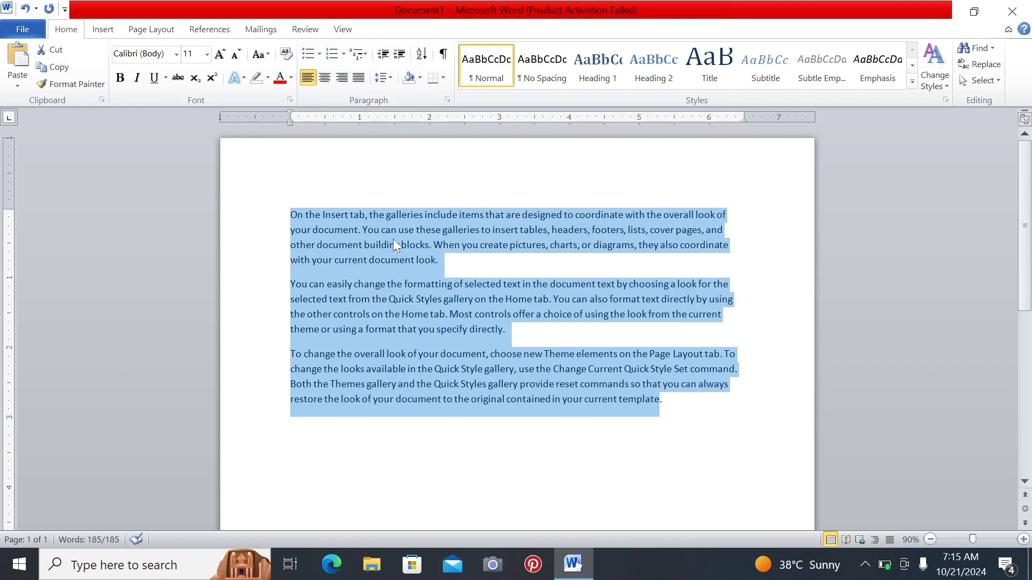
Indent the three selected paragraphs by three levels, to 1.5 inches
left_click(400, 58)
left_click(401, 58)
left_click(401, 58)
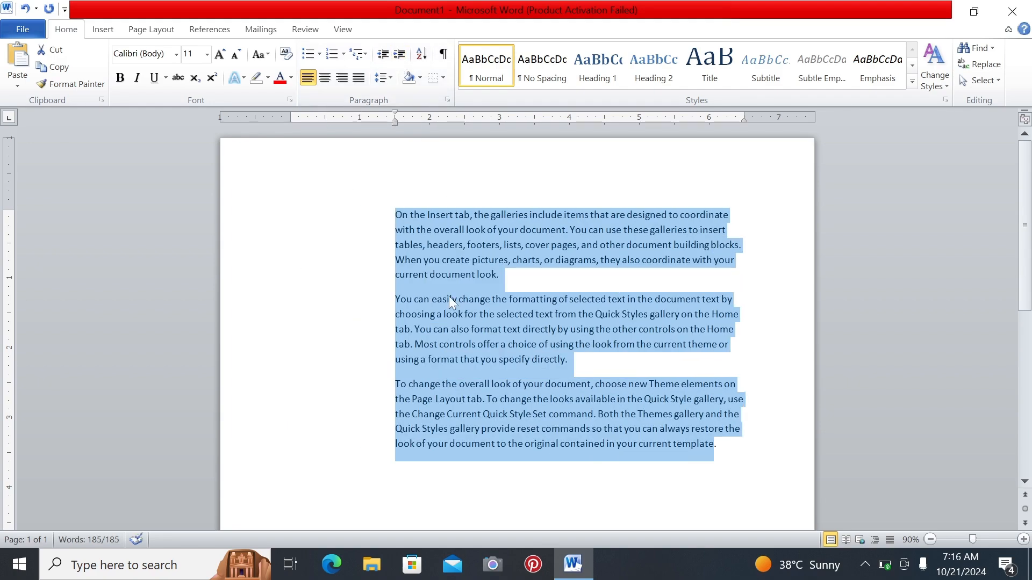
Reduce the paragraphs' indent by three levels so they align with the left margin
left_click(383, 54)
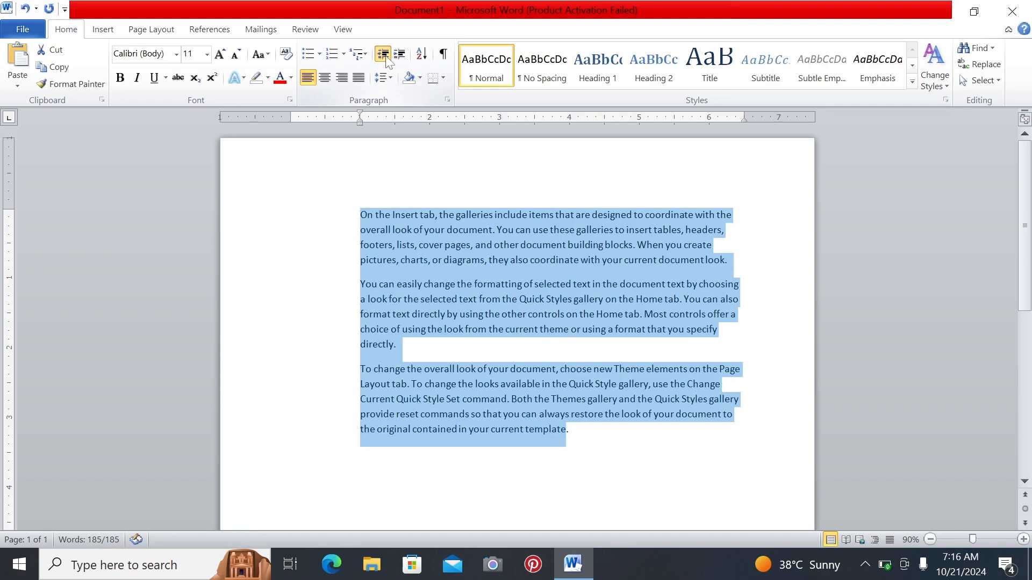
left_click(384, 55)
left_click(384, 55)
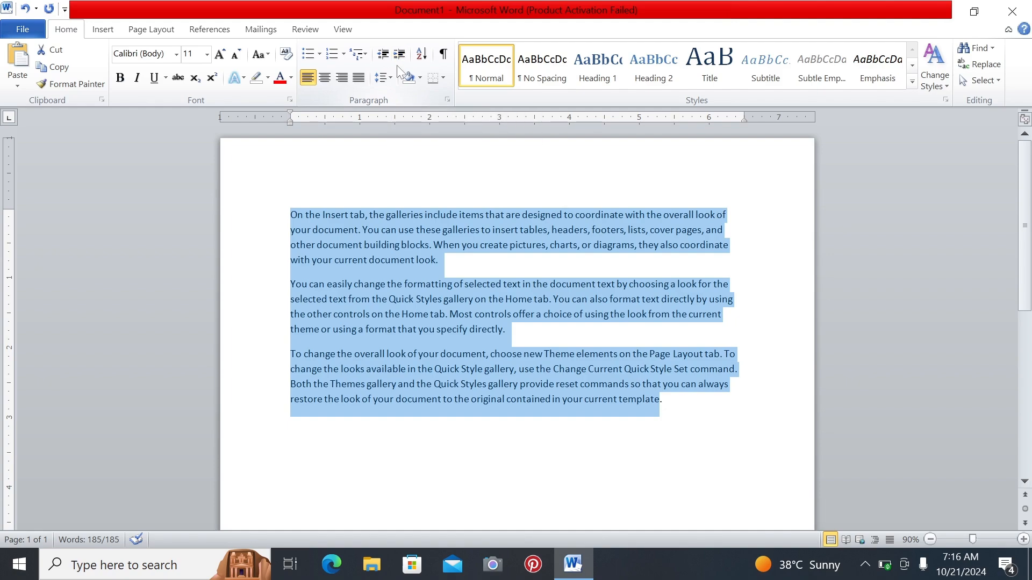
Increase the left indent of all the text by nine levels, to 4.5 inches
key("ctrl+m")
key("ctrl+m")
key("ctrl+m")
key("ctrl+m")
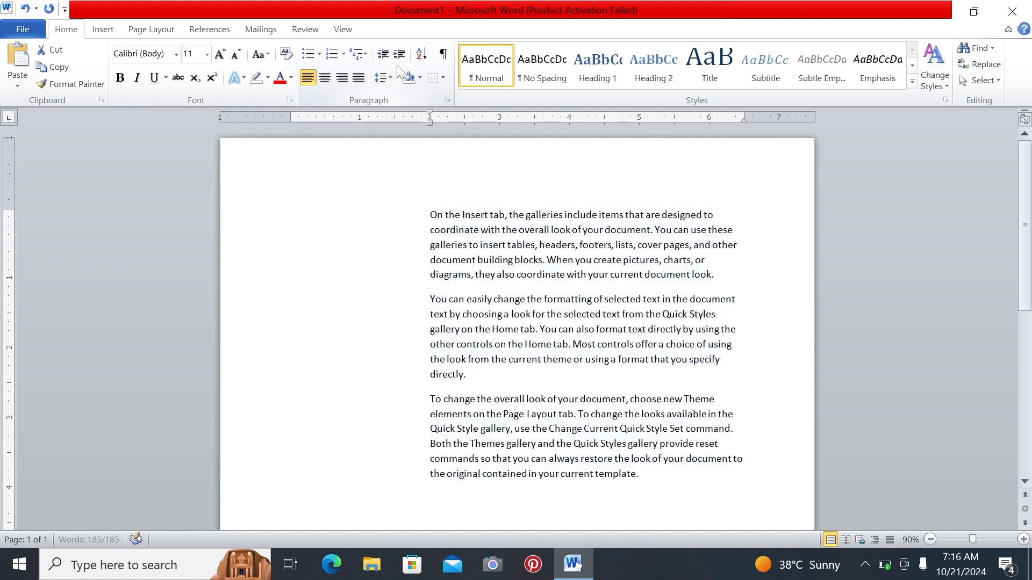
key("ctrl+a")
key("ctrl+m")
key("ctrl+m")
key("ctrl+m")
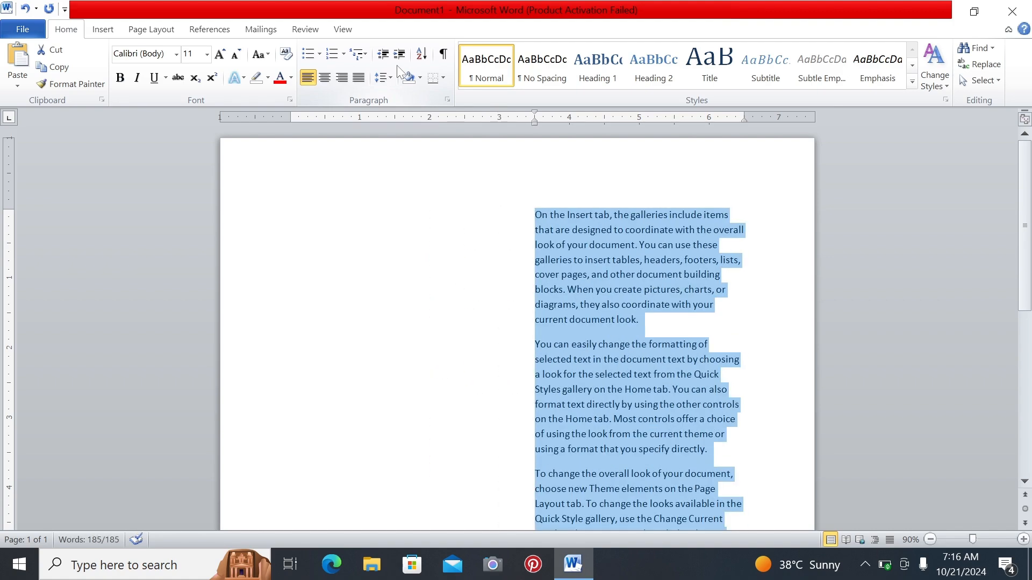
key("ctrl+m")
key("ctrl+m")
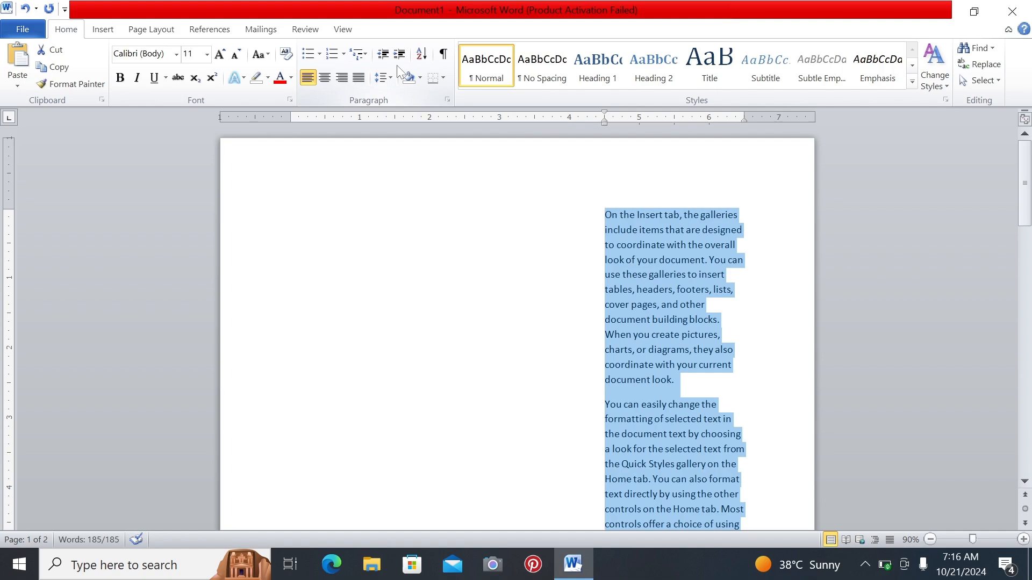
Decrease the left indent of all the text by nine levels, back to the left margin
key("ctrl+shift+m")
key("ctrl+shift+m")
key("ctrl+shift+m")
key("ctrl+shift+m")
key("ctrl+shift+m")
key("ctrl+shift+m")
key("ctrl+shift+m")
key("ctrl+shift+m")
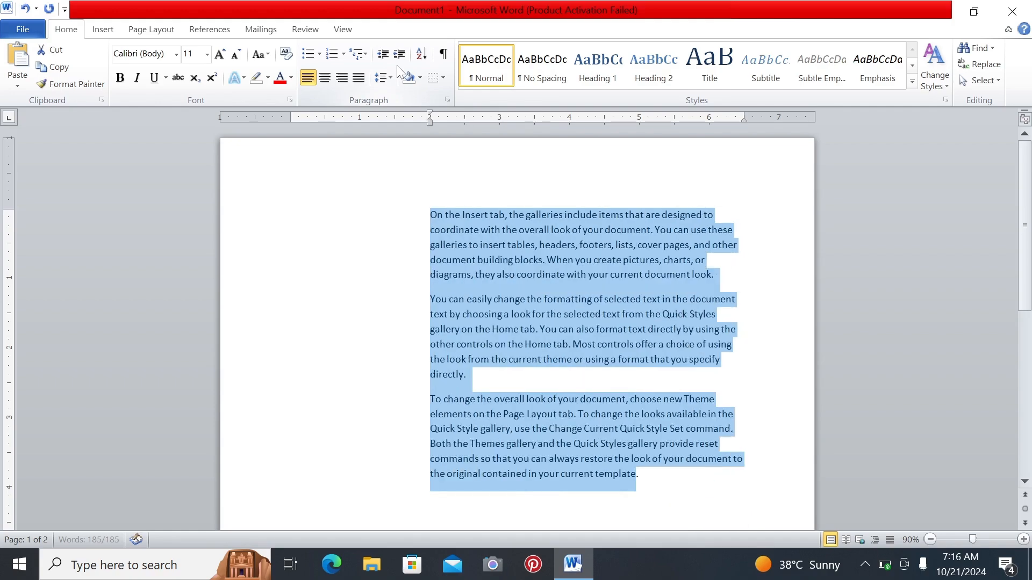
key("ctrl+shift+m")
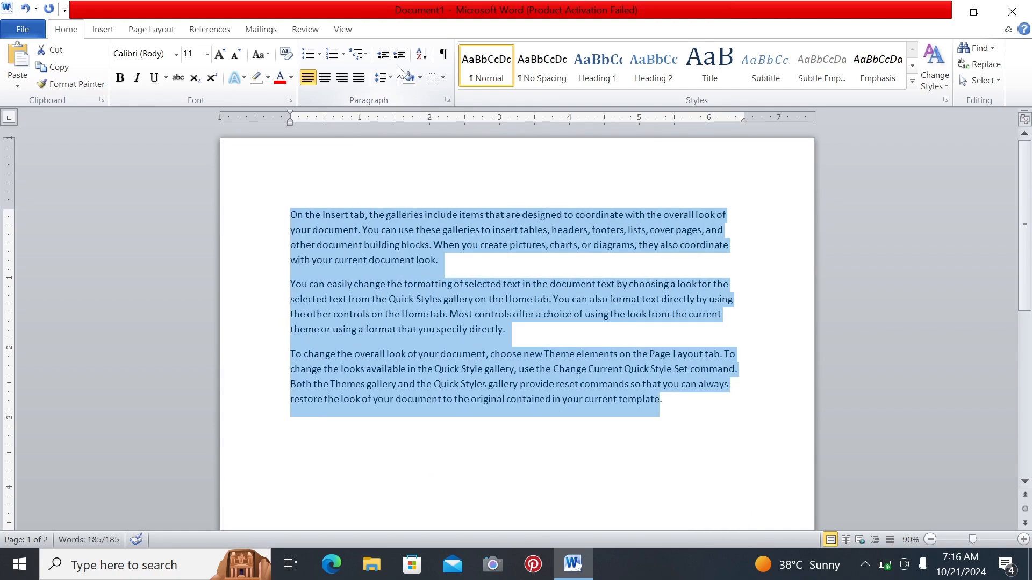
Increase the indent of the three selected paragraphs by eight levels, to 4 inches
key("ctrl+m")
key("ctrl+m")
key("ctrl+m")
key("ctrl+m")
key("ctrl+m")
key("ctrl+m")
key("ctrl+m")
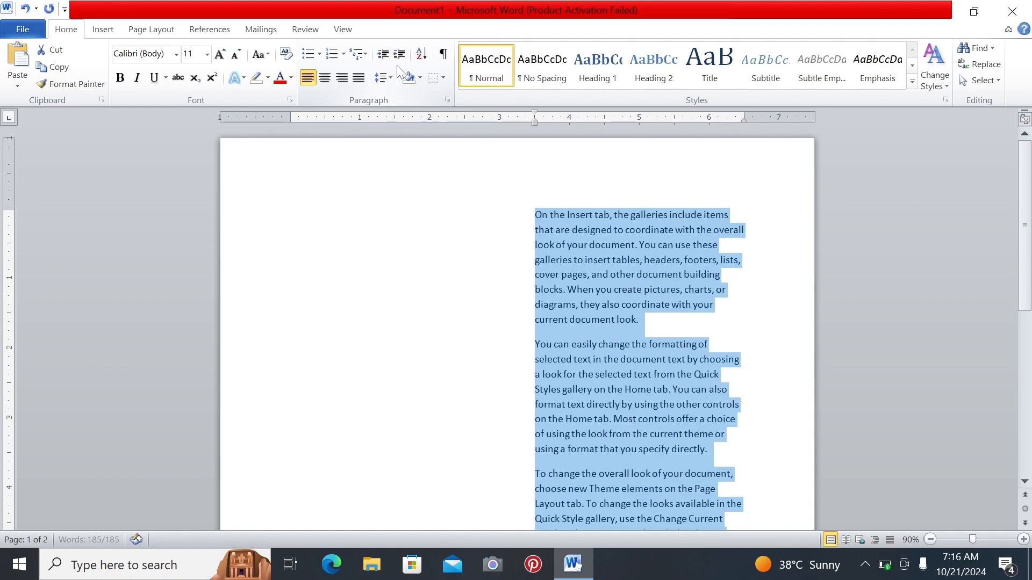
key("ctrl+m")
Remove eight indent levels from the selected paragraphs so they start at the left margin
key("ctrl+shift+m")
key("ctrl+shift+m")
key("ctrl+shift+m")
key("ctrl+shift+m")
key("ctrl+shift+m")
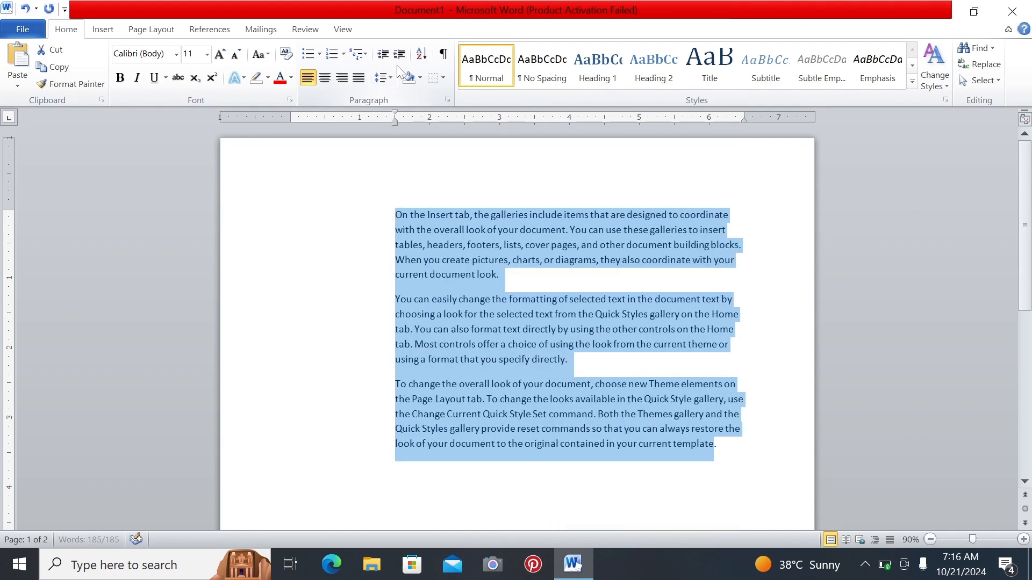
key("ctrl+shift+m")
key("ctrl+shift+m")
key("ctrl+shift+m")
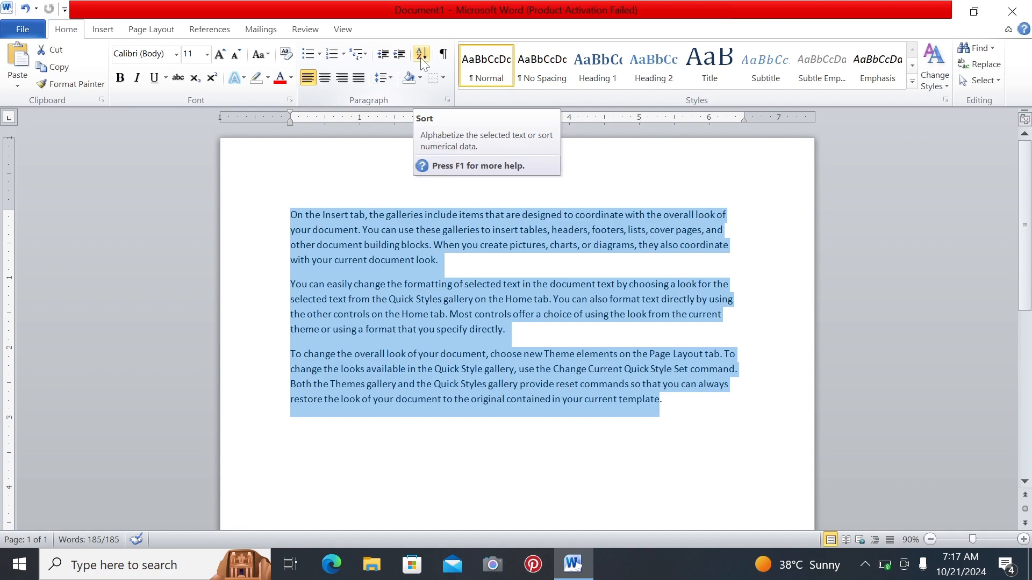
Sort the selected text by paragraphs, with type Text, in ascending order and no header row
left_click(311, 317)
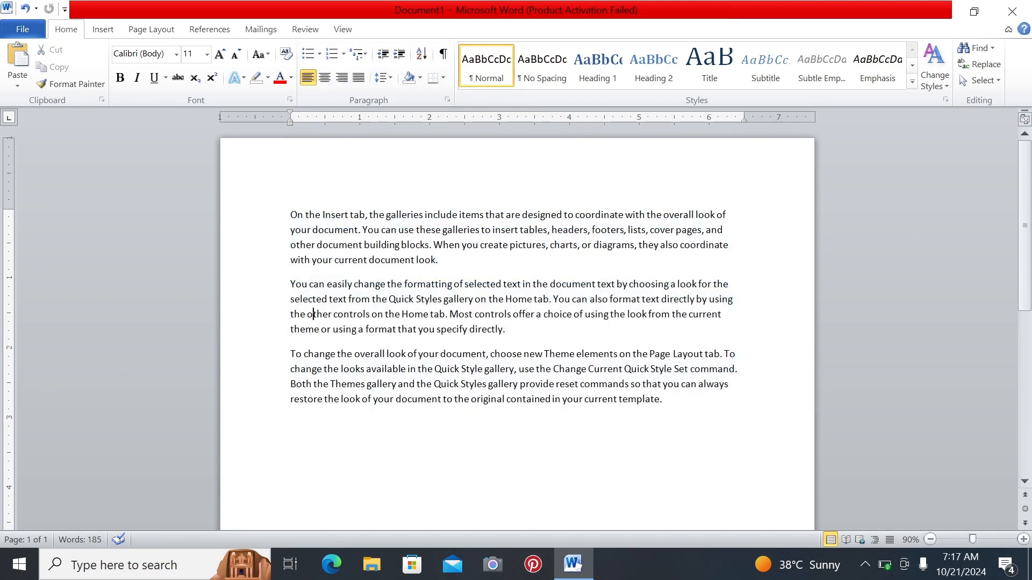
key("ctrl+Home")
key("shift+Right")
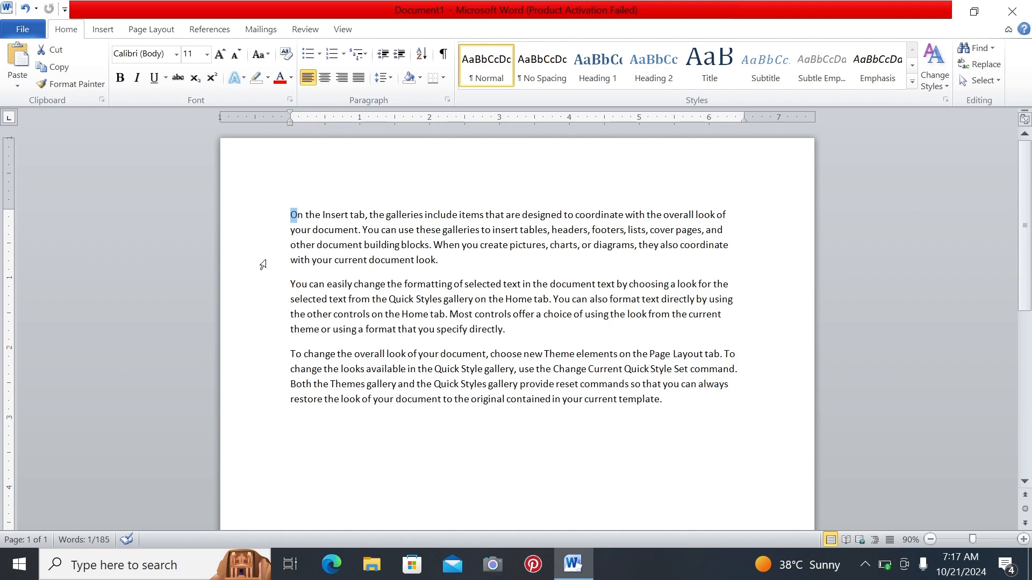
mouse_move(293, 216)
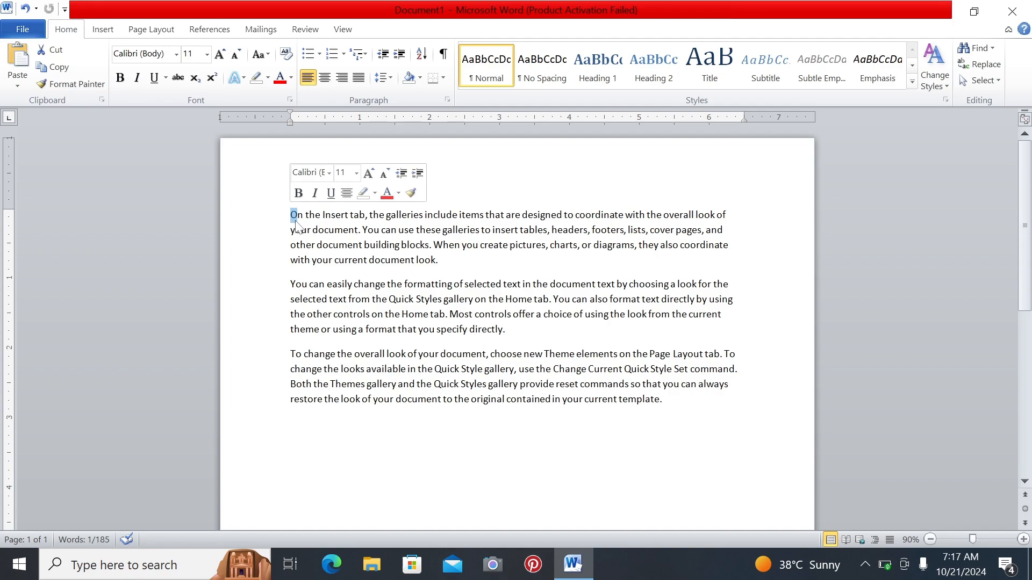
left_click_drag(294, 221, 311, 430)
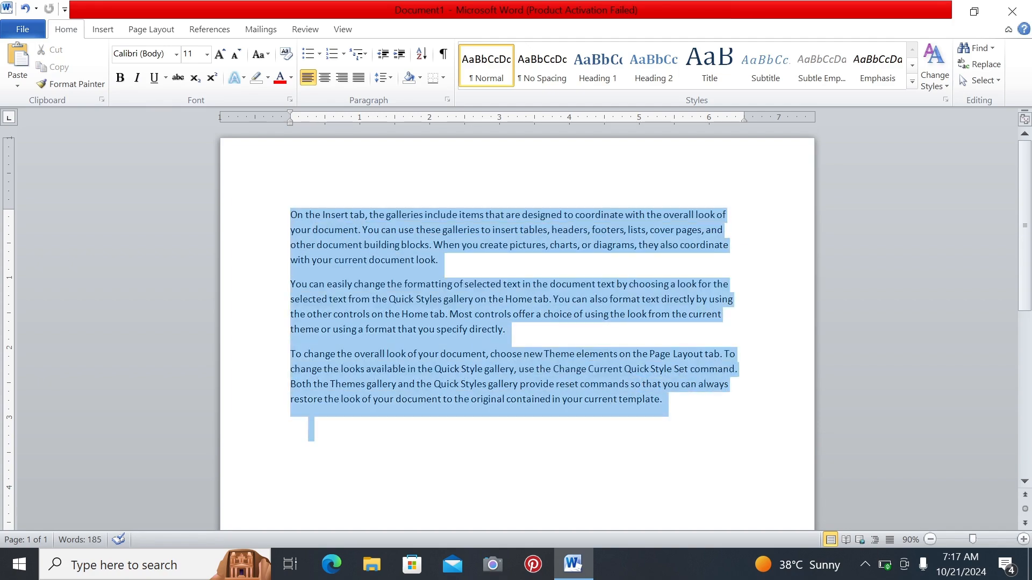
left_click(422, 55)
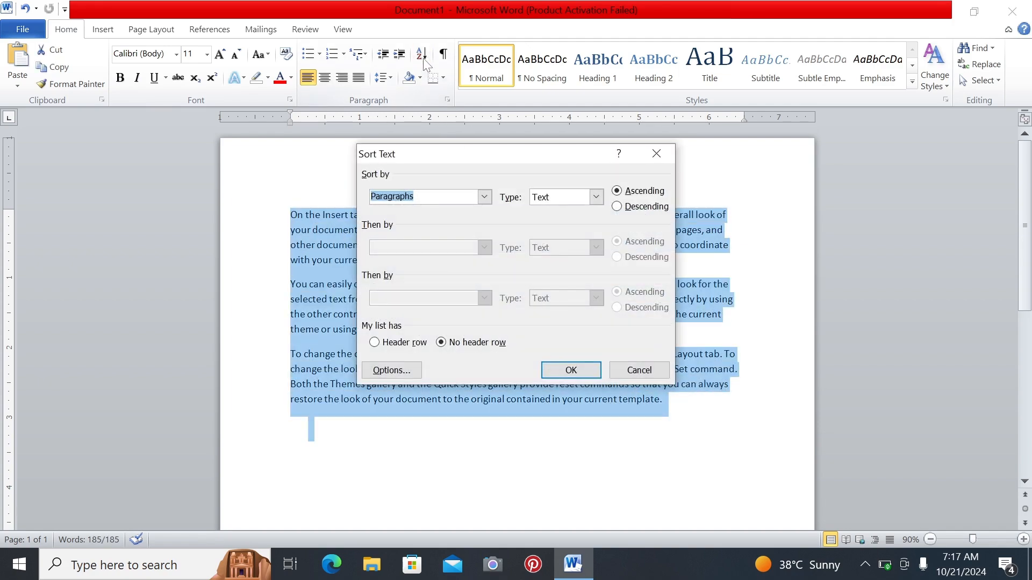
left_click(485, 196)
left_click(485, 197)
left_click(569, 371)
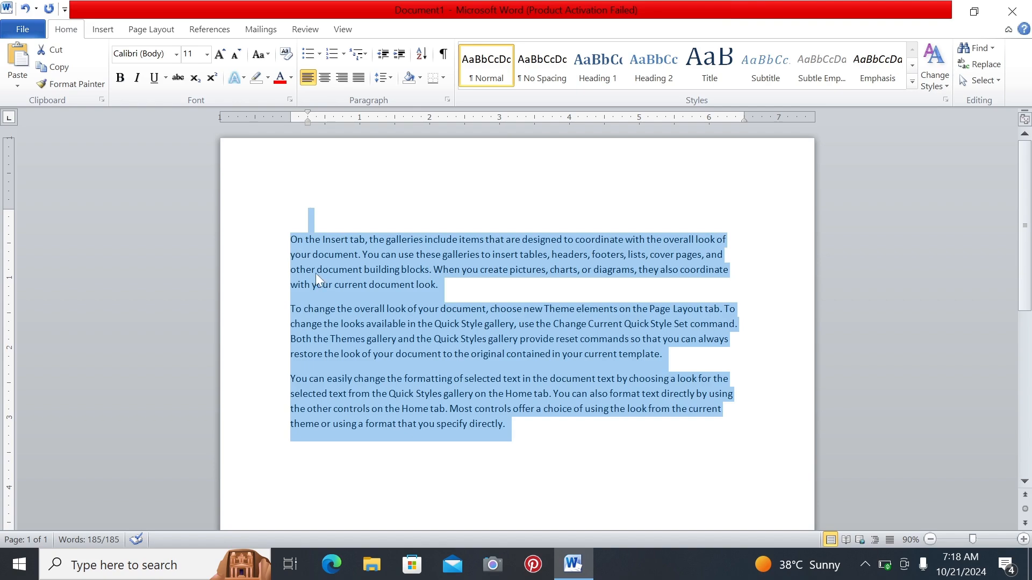
Select the whole document and sort its paragraphs as text in descending order
left_click(298, 244)
key("shift+Left")
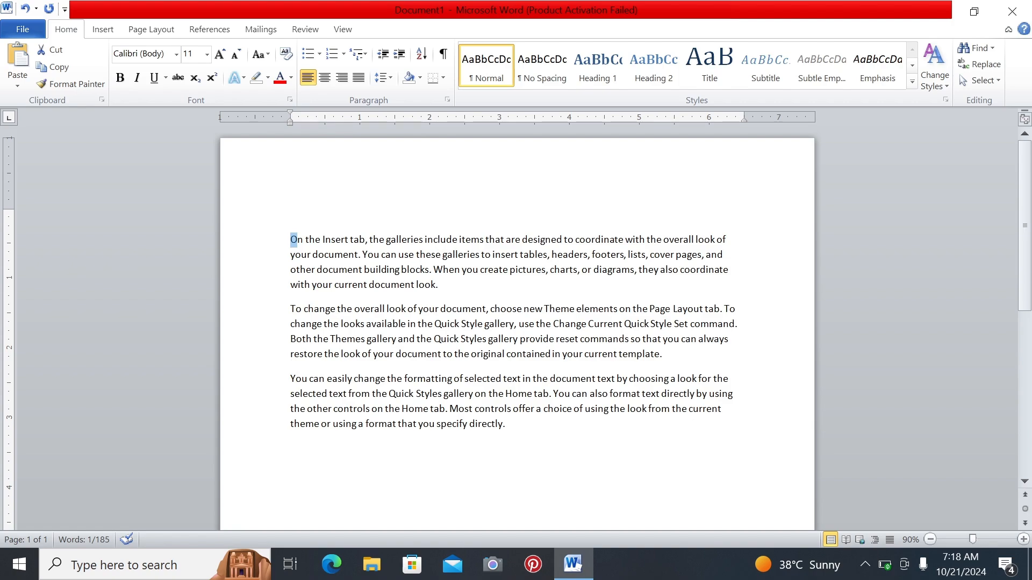
left_click_drag(297, 310, 263, 313)
left_click_drag(301, 379, 216, 372)
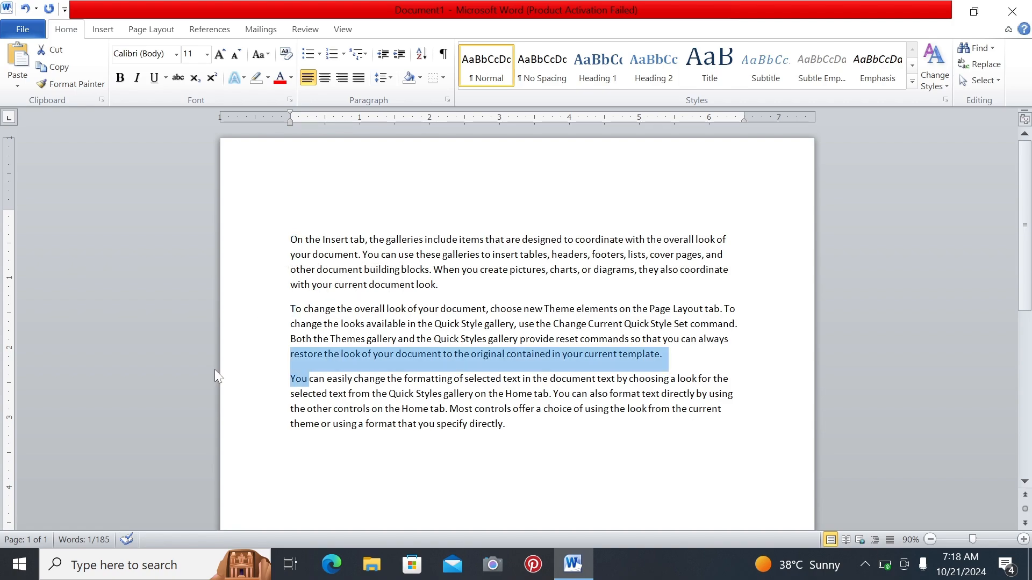
left_click(346, 394)
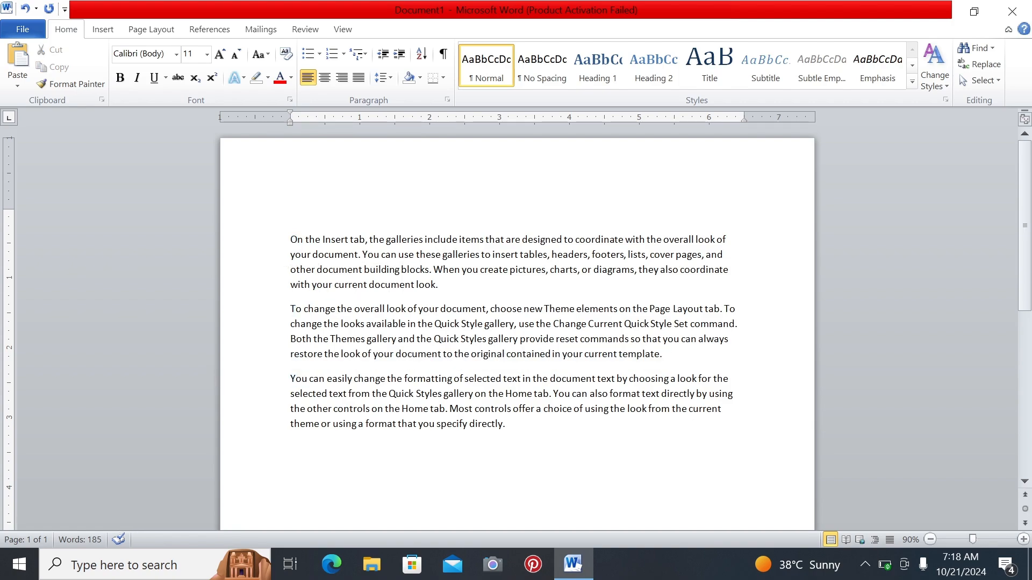
key("ctrl+a")
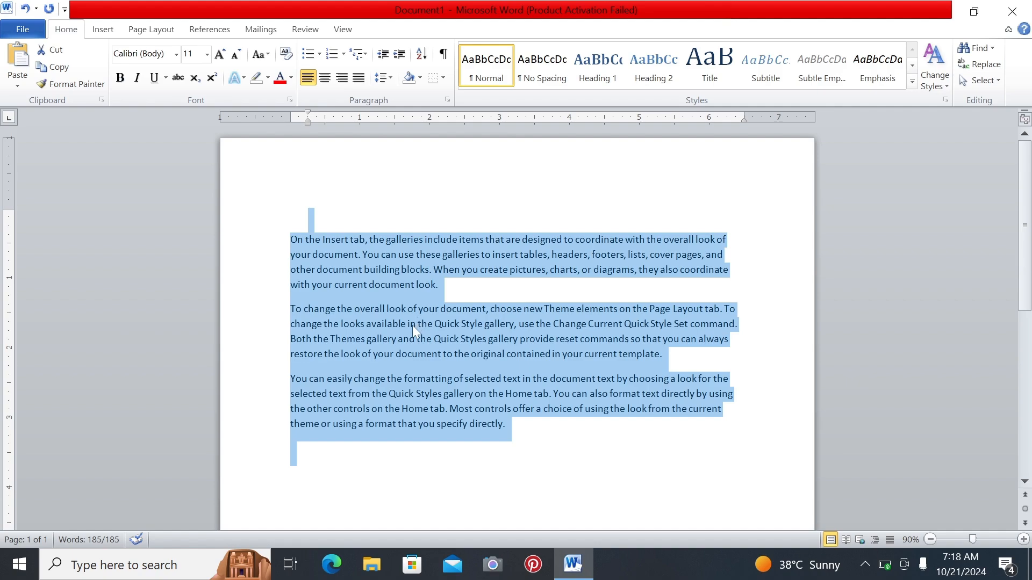
left_click(420, 55)
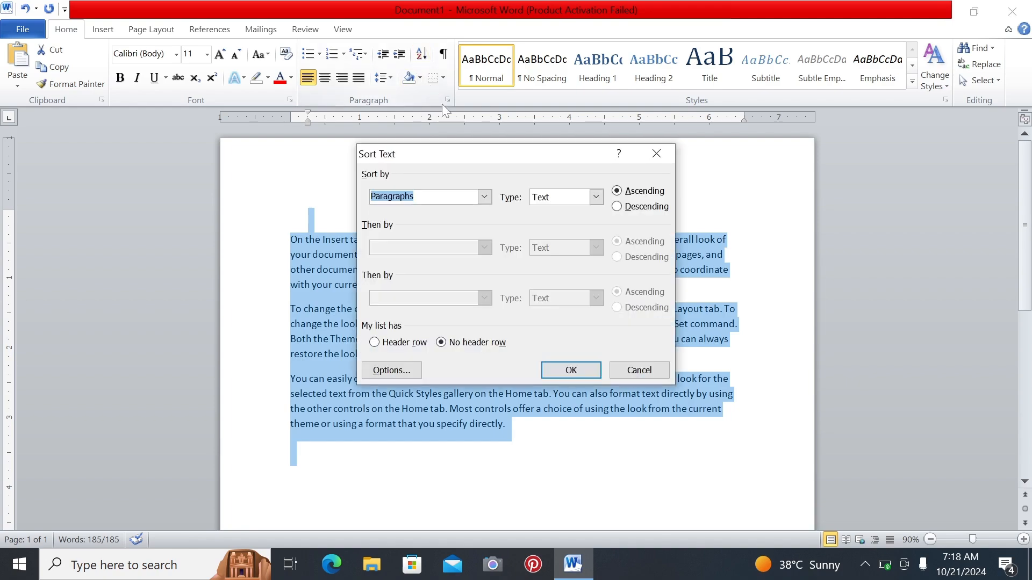
left_click(617, 206)
left_click(574, 370)
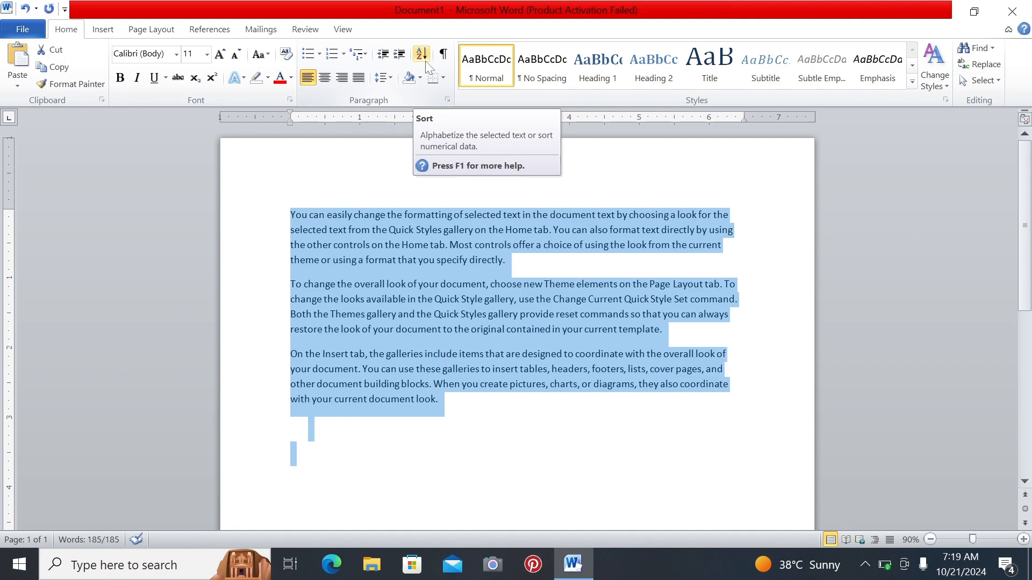
left_click(427, 66)
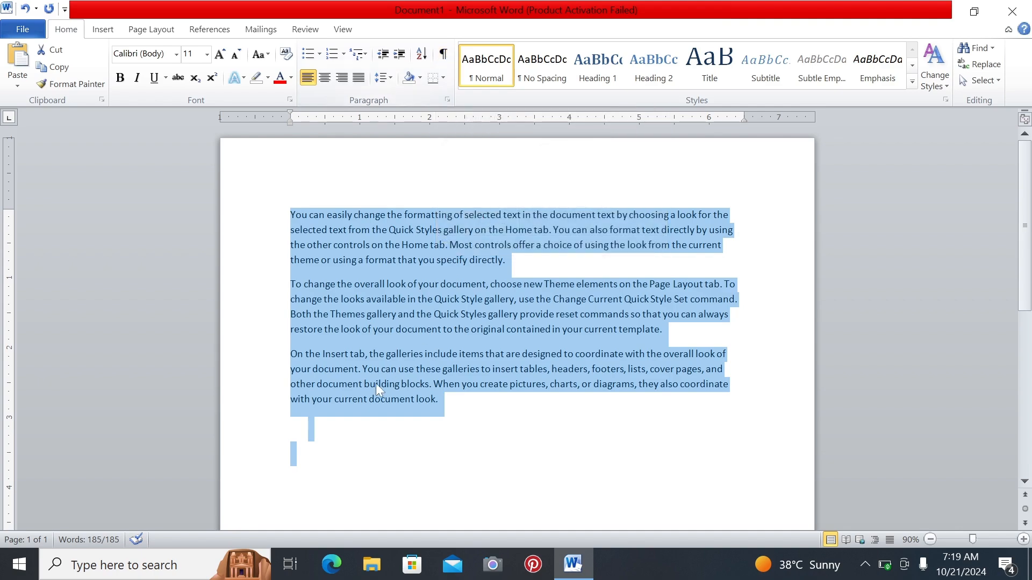
left_click(318, 450)
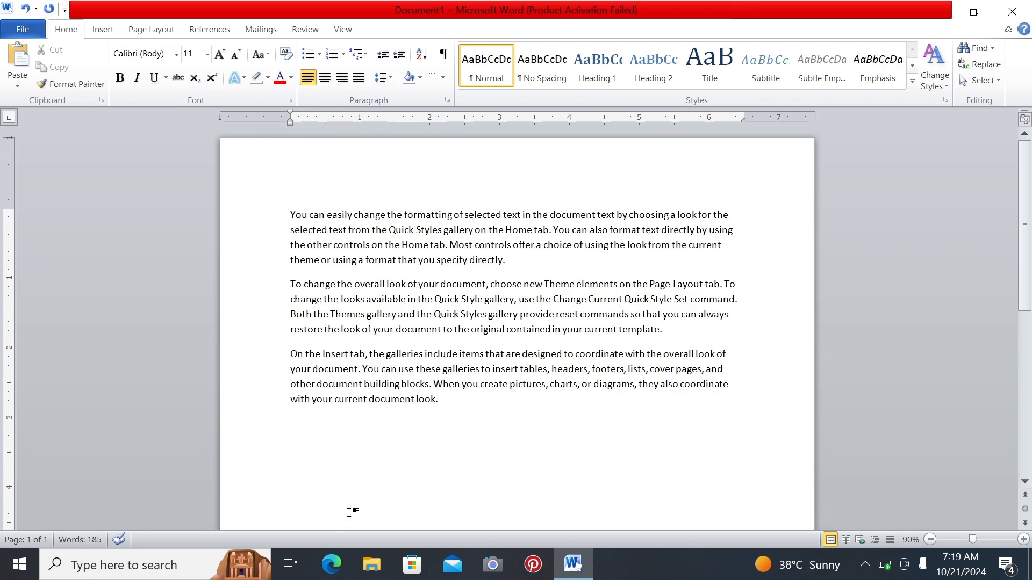
Show the paragraph marks and other hidden formatting symbols, and hide them again
left_click(441, 54)
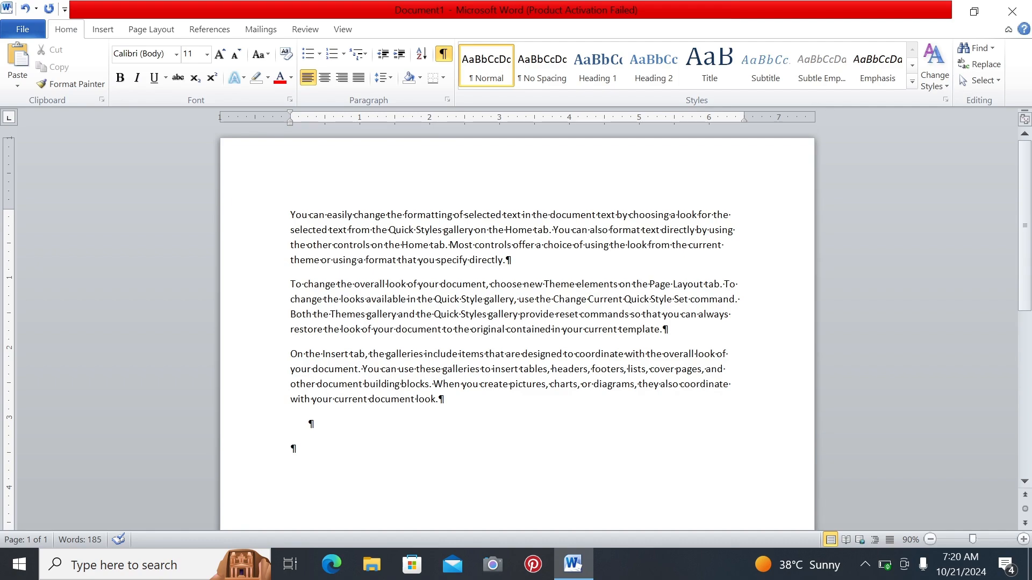
key("Return")
left_click(444, 59)
Enter the centred text "Sc Classes Toutube Channal" on the indented empty line below the last paragraph
key("Tab")
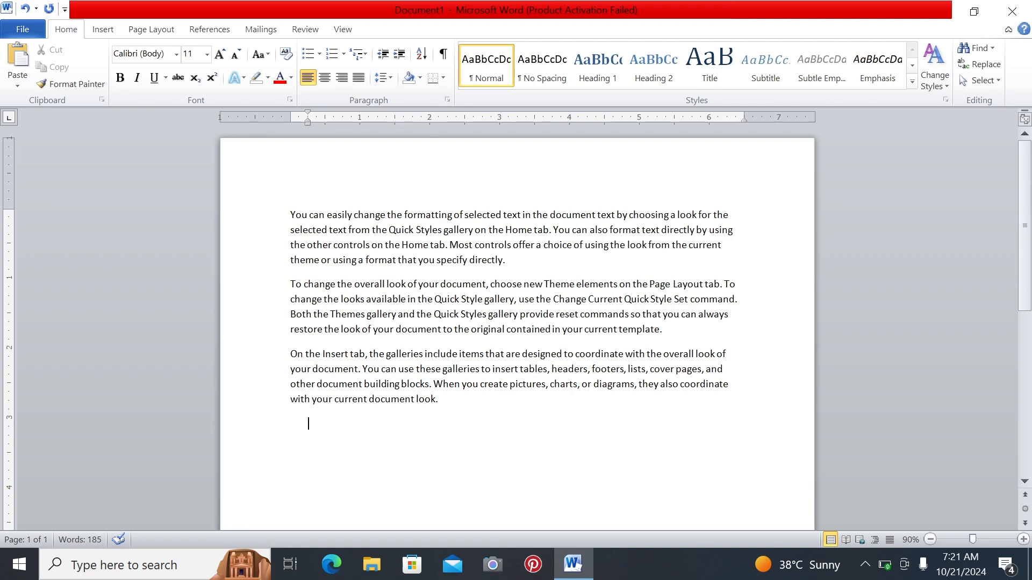
type("Sc Classes")
left_click(324, 78)
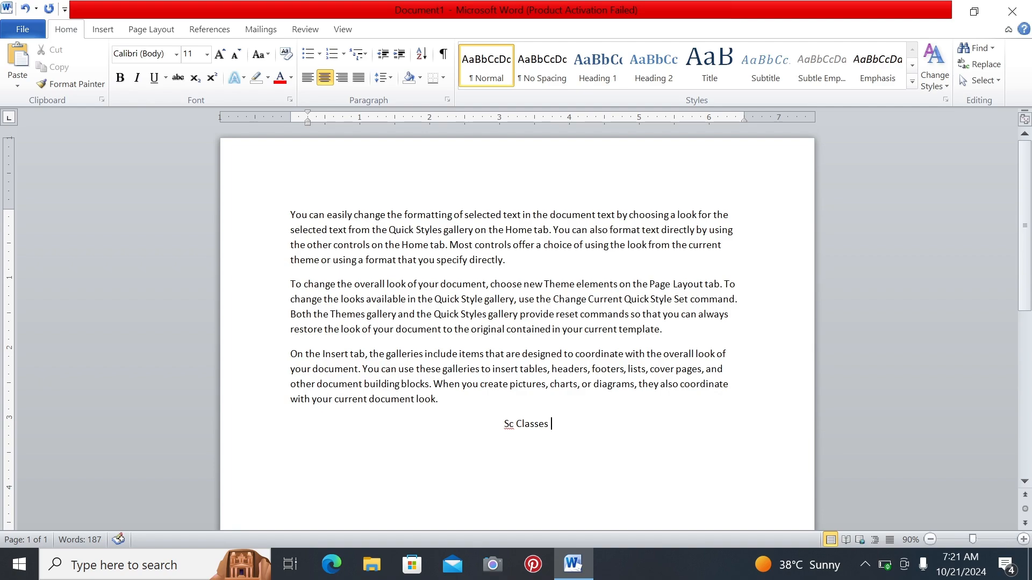
type("Toutube Ch")
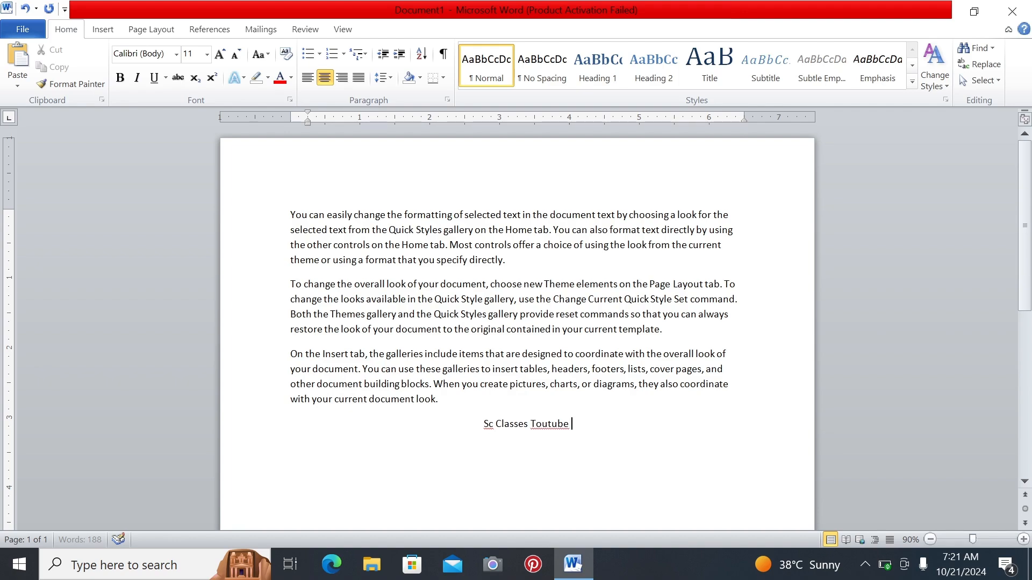
type("nnal")
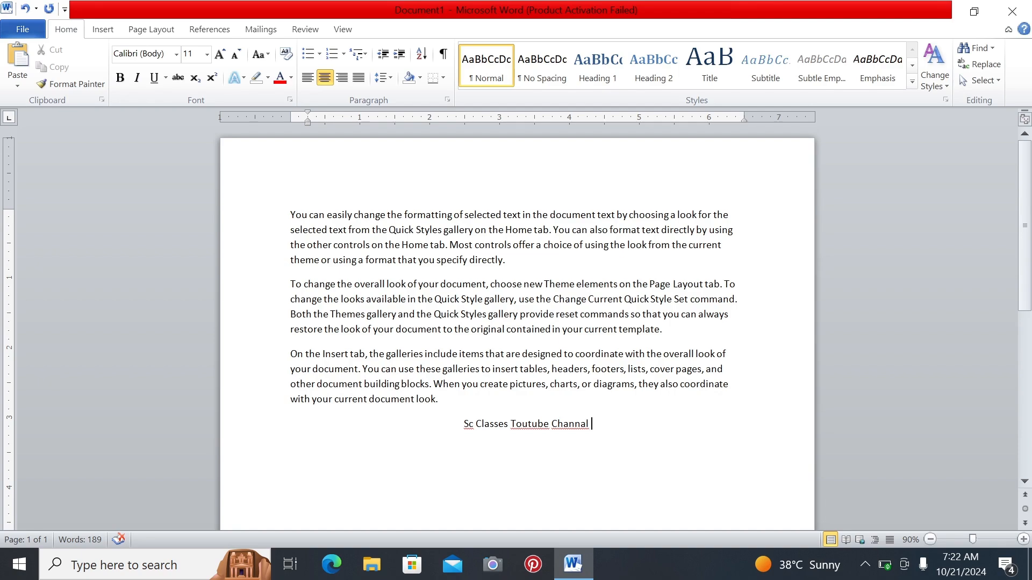
Try right and centre alignment on the "Sc Classes Toutube Channal" line, finish with left alignment, and close the battery notice
left_click(348, 82)
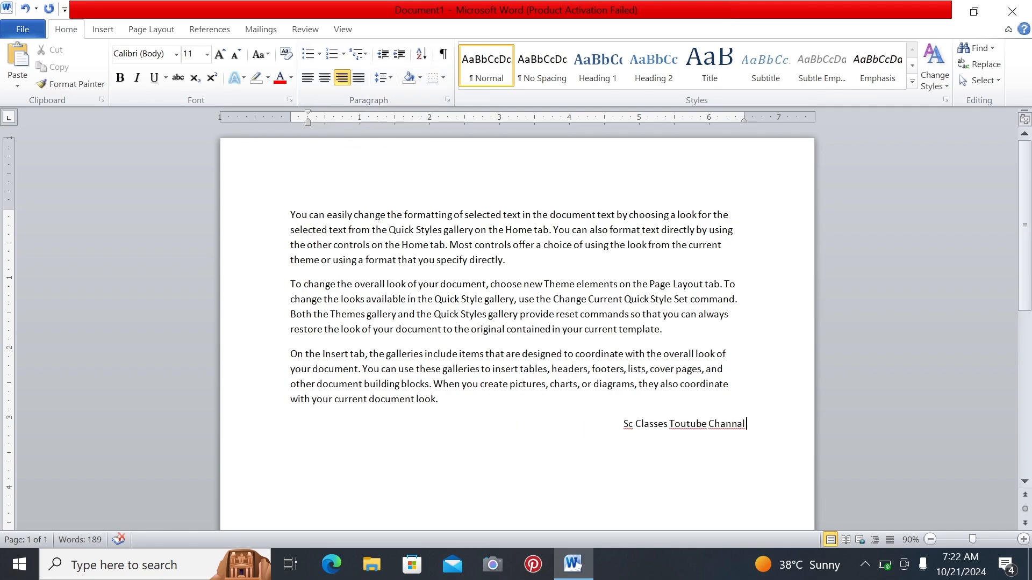
left_click(307, 78)
left_click(324, 78)
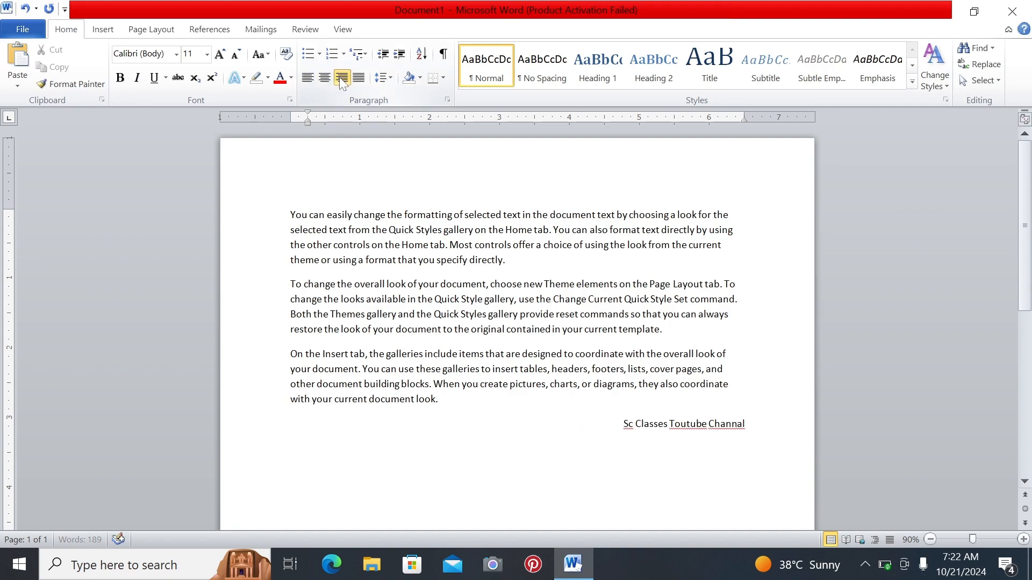
left_click(342, 80)
left_click(304, 81)
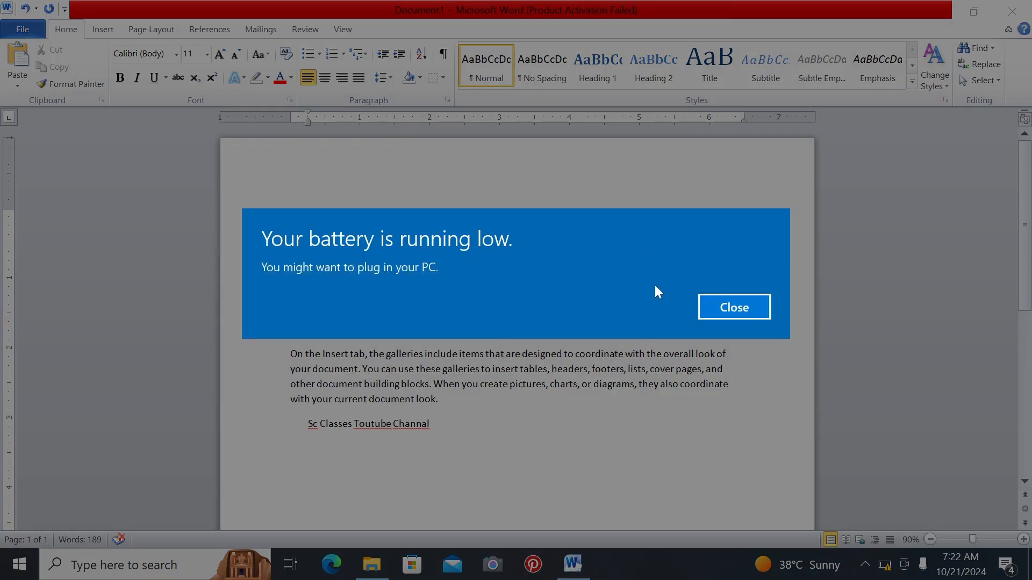
left_click(741, 306)
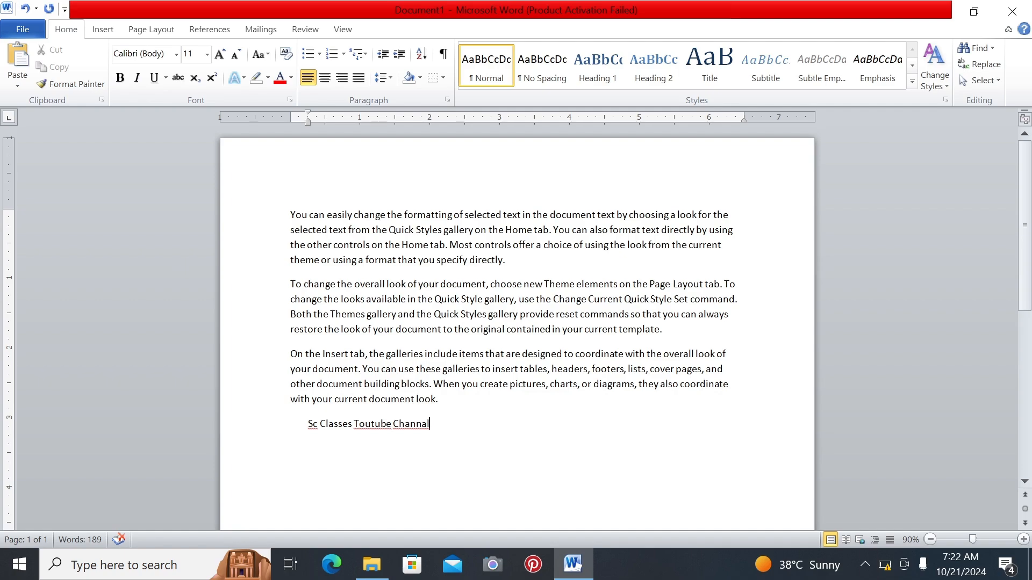
Justify the first paragraph and the second paragraph
left_click_drag(290, 214, 511, 260)
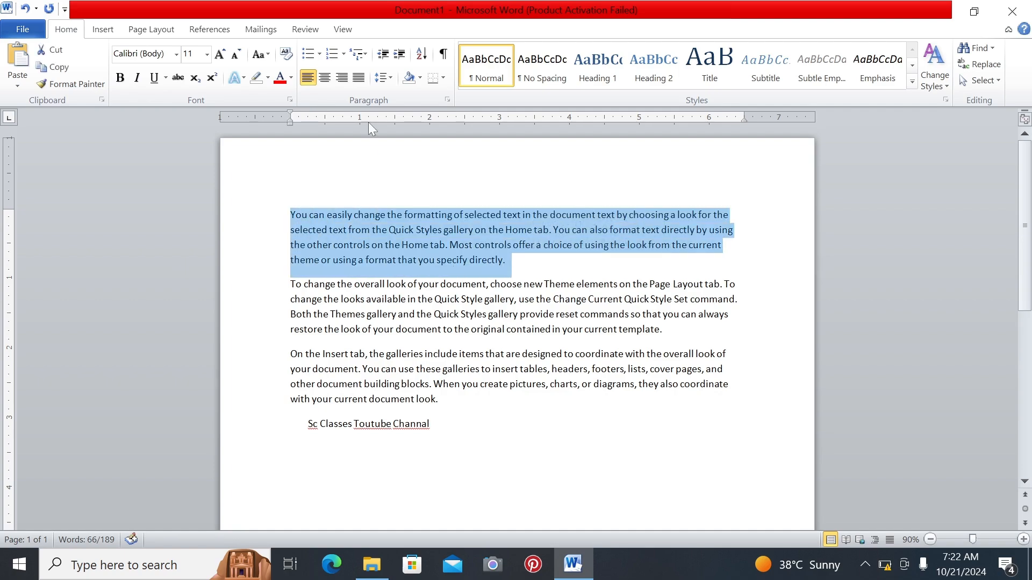
left_click(363, 79)
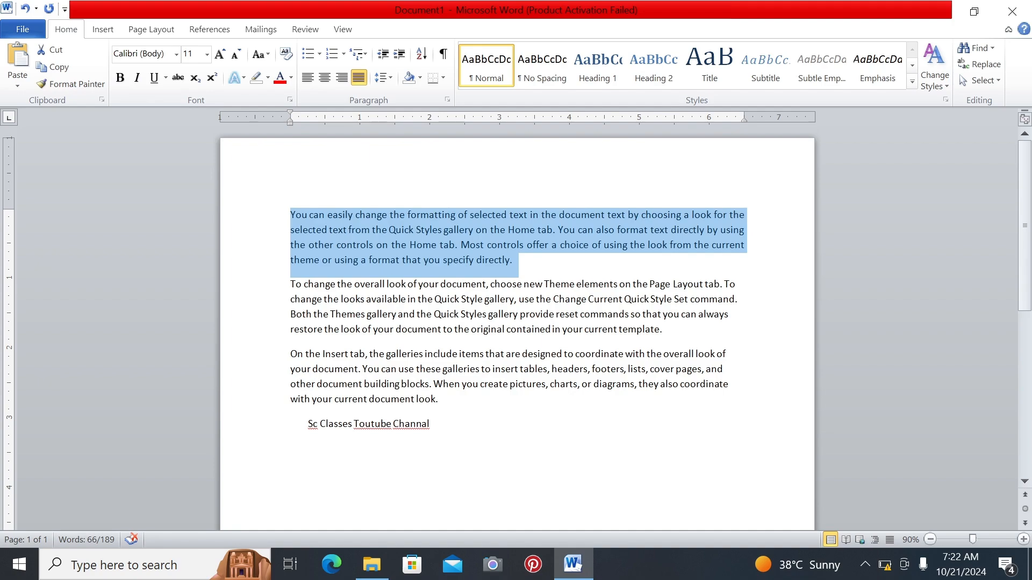
left_click_drag(291, 284, 666, 331)
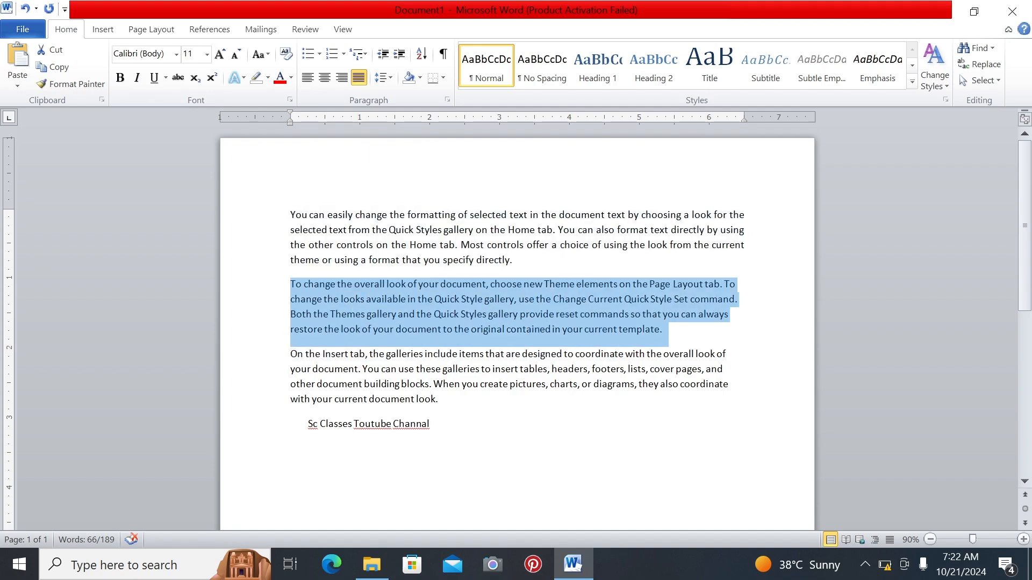
left_click(359, 80)
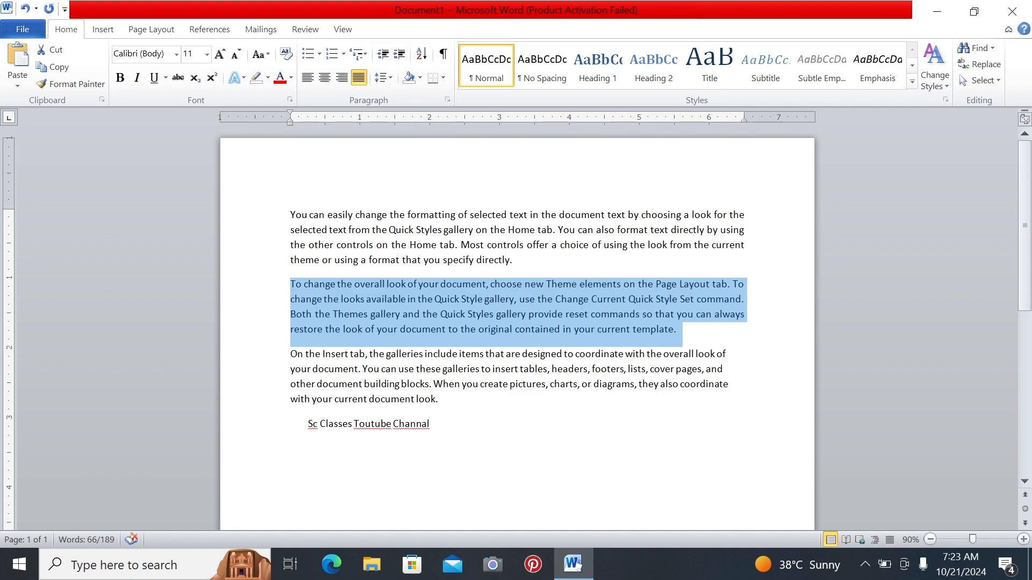
Set the line spacing of the whole text to 1.0
left_click_drag(291, 214, 446, 401)
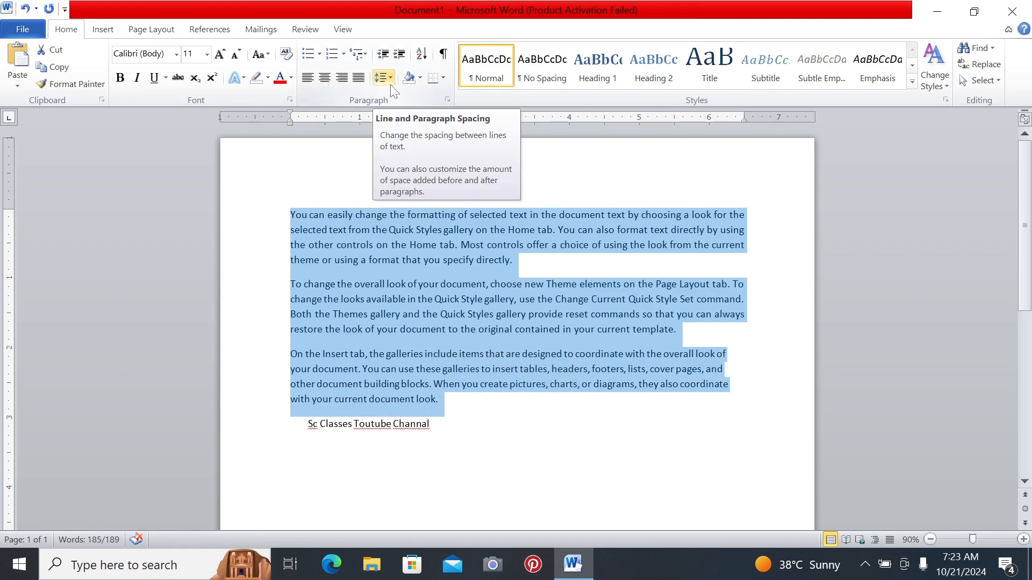
left_click(431, 424)
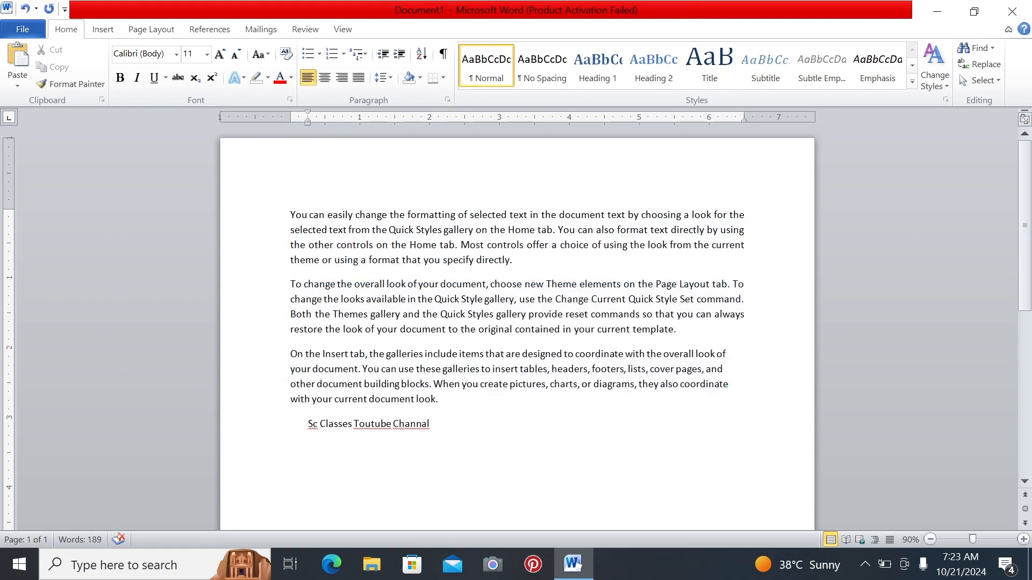
left_click_drag(291, 215, 438, 449)
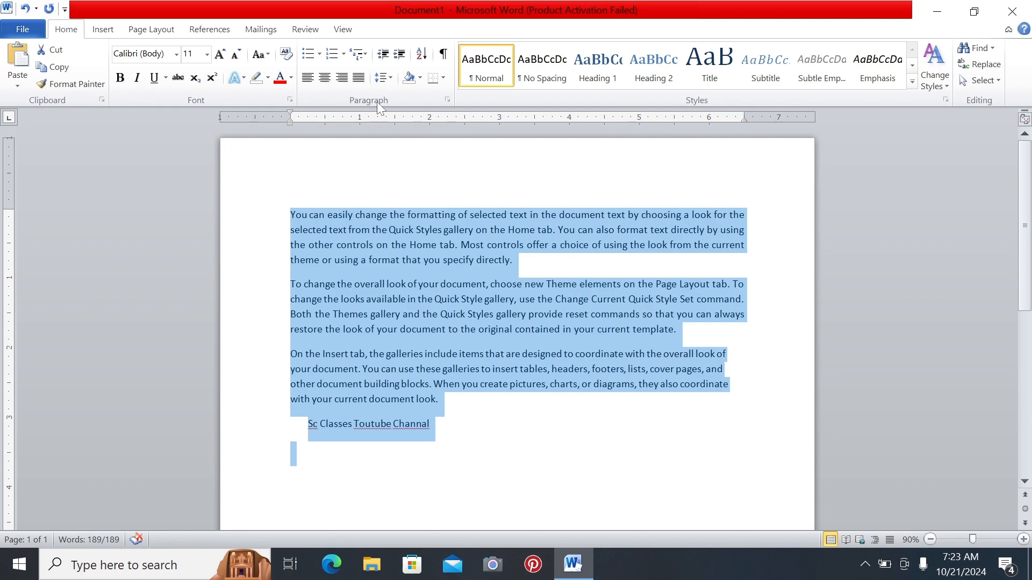
left_click(382, 78)
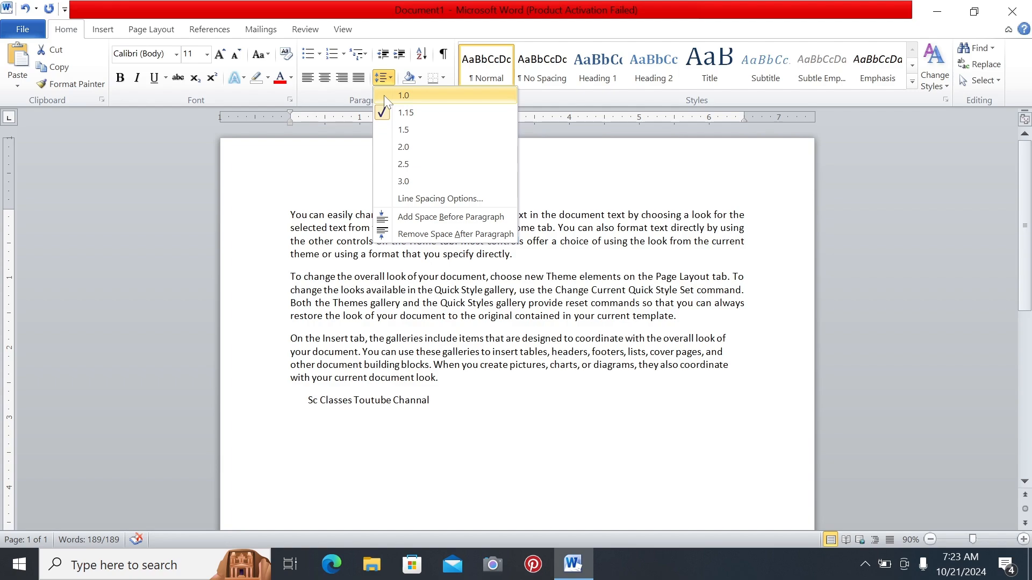
Try 3.0 line spacing on the whole text and finish with 1.15
key("ctrl+a")
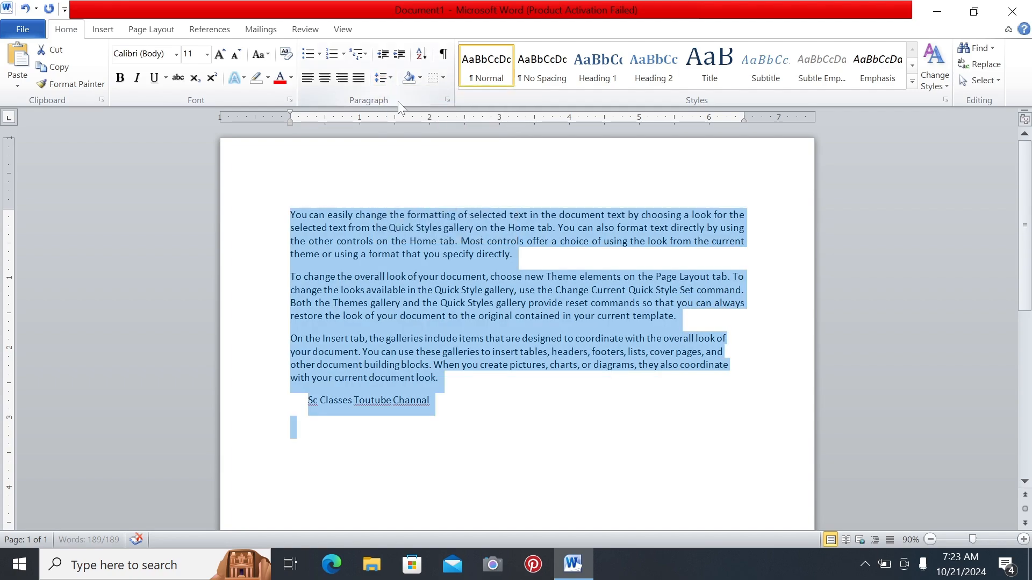
left_click(392, 79)
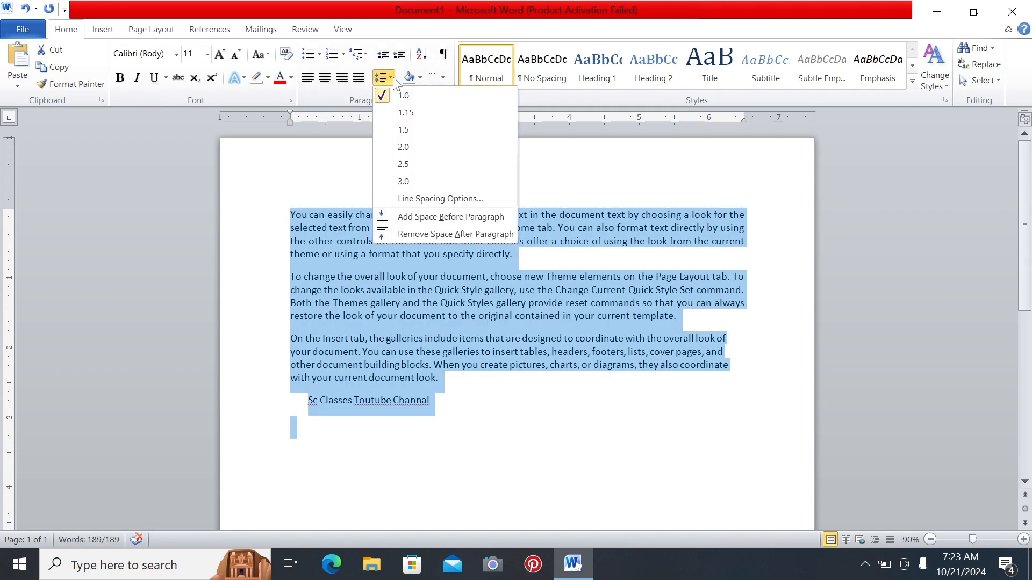
left_click(403, 182)
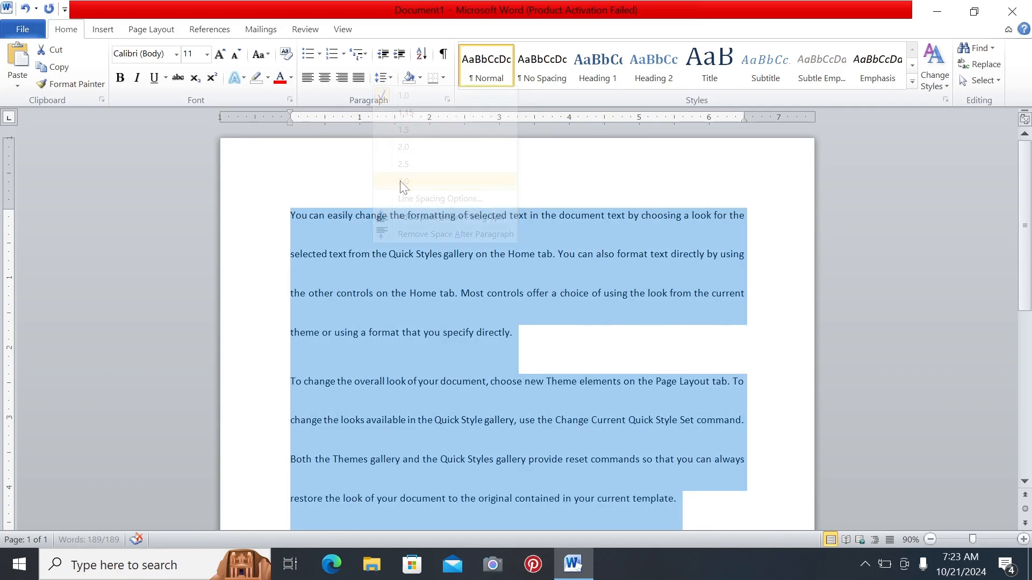
scroll(404, 288, "down", 10)
scroll(404, 289, "up", 10)
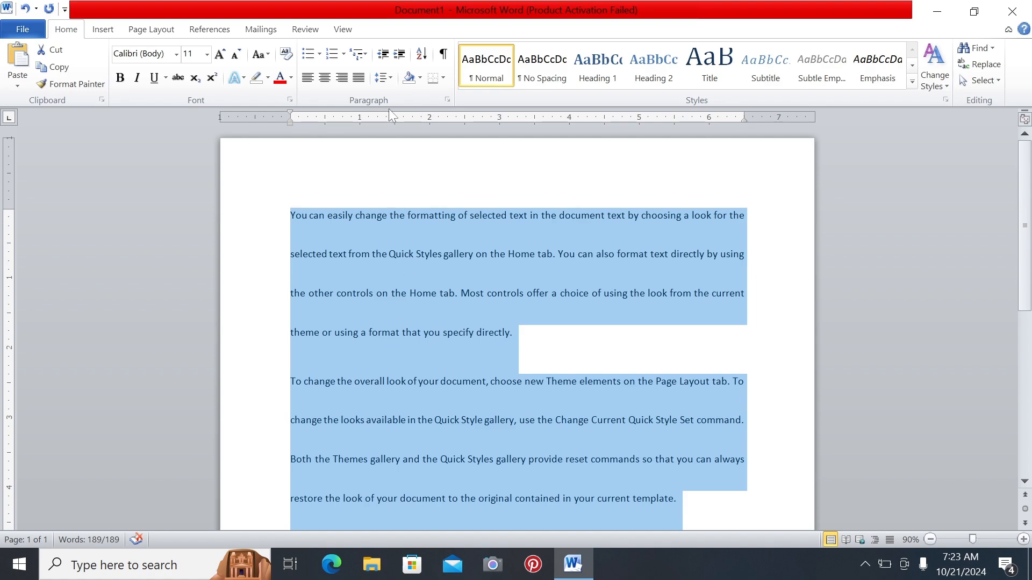
left_click(388, 81)
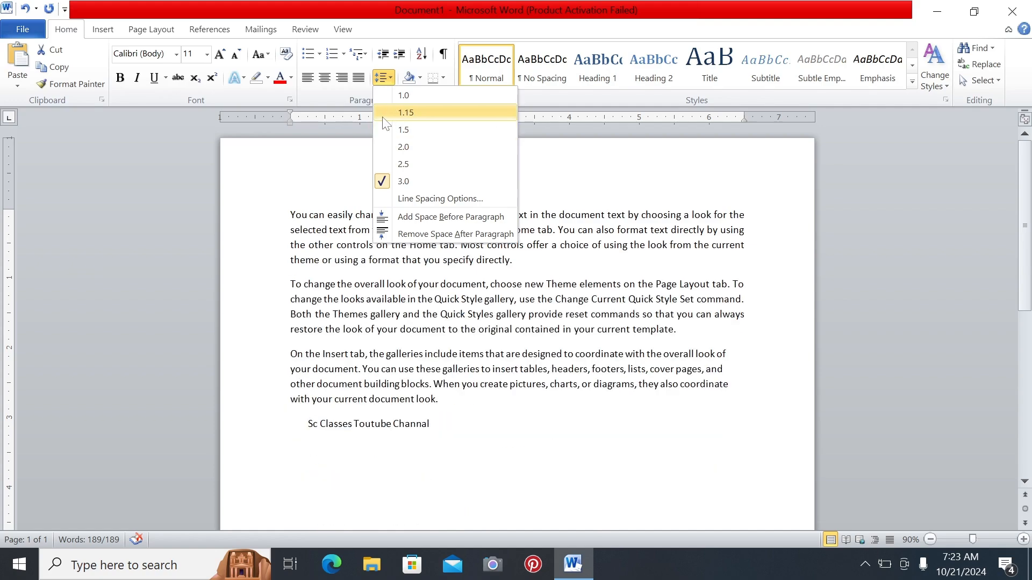
left_click(382, 116)
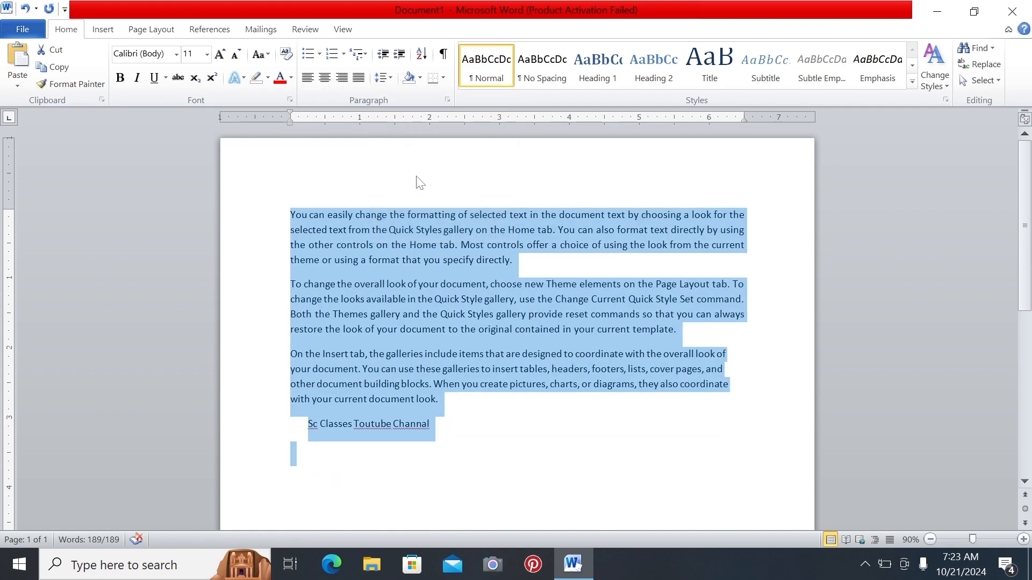
Apply the standard red shading behind the whole text
left_click(420, 80)
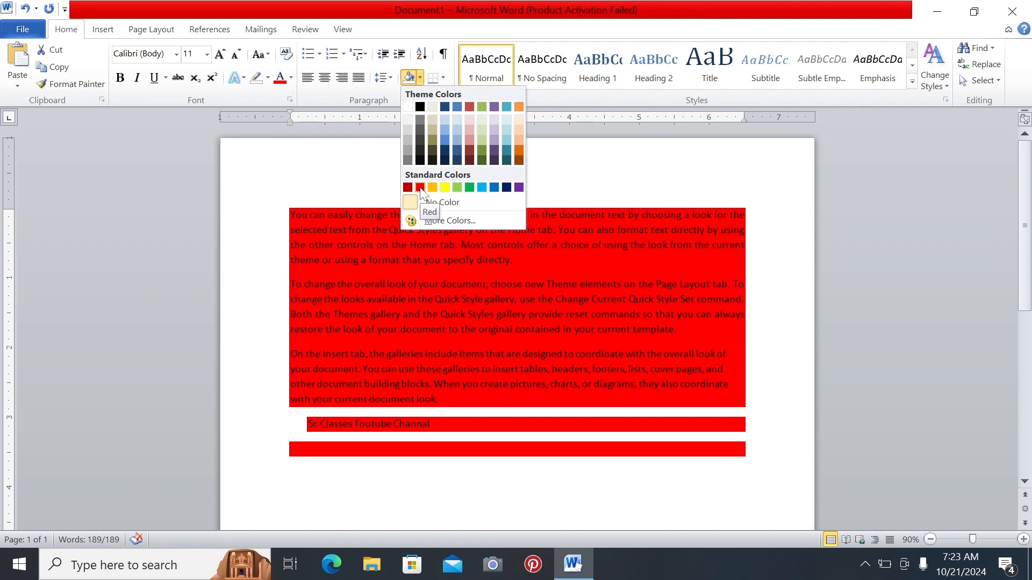
left_click(420, 187)
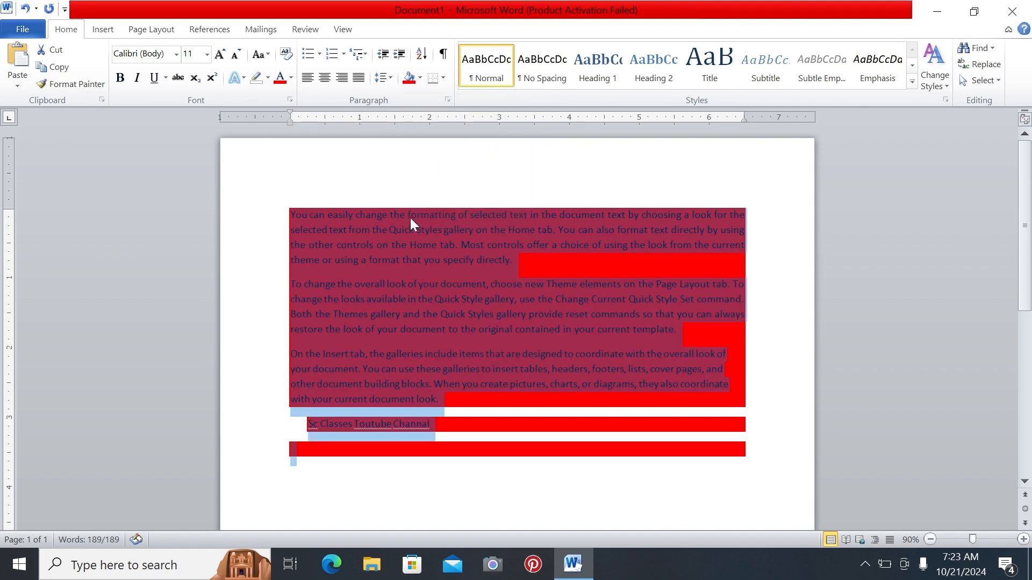
left_click(411, 470)
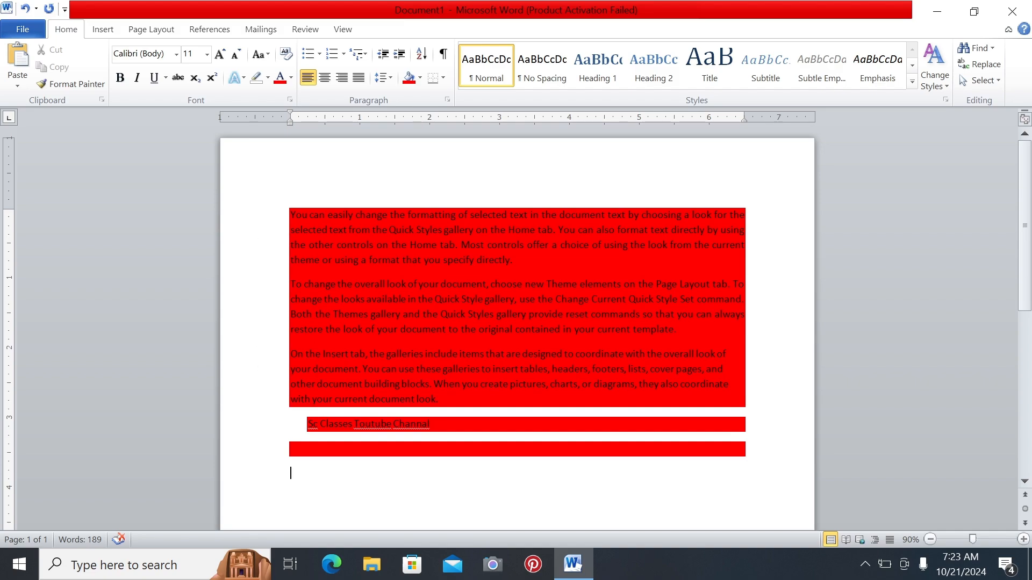
Highlight the whole text in yellow on top of the red shading
left_click_drag(291, 215, 474, 330)
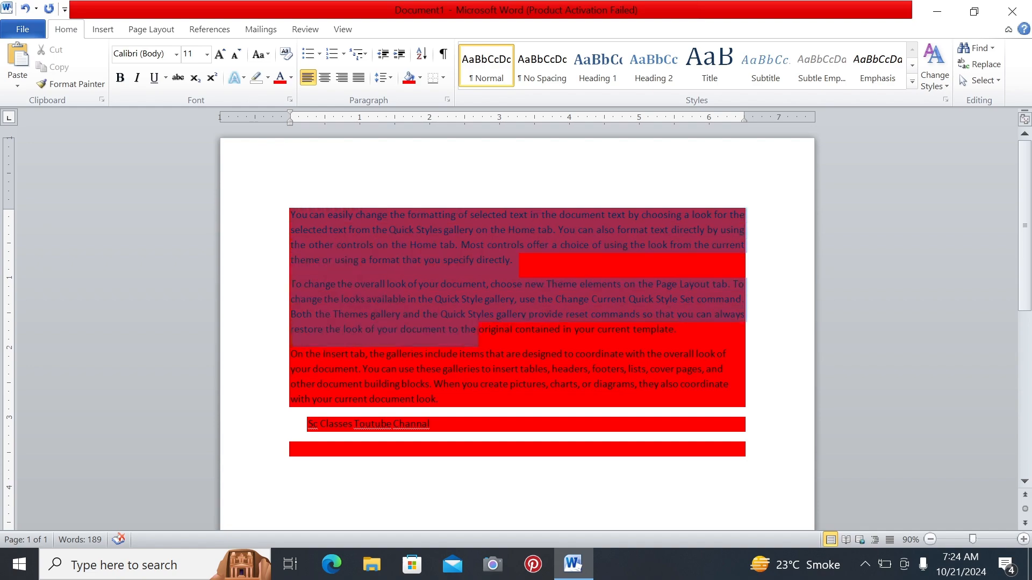
key("ctrl+a")
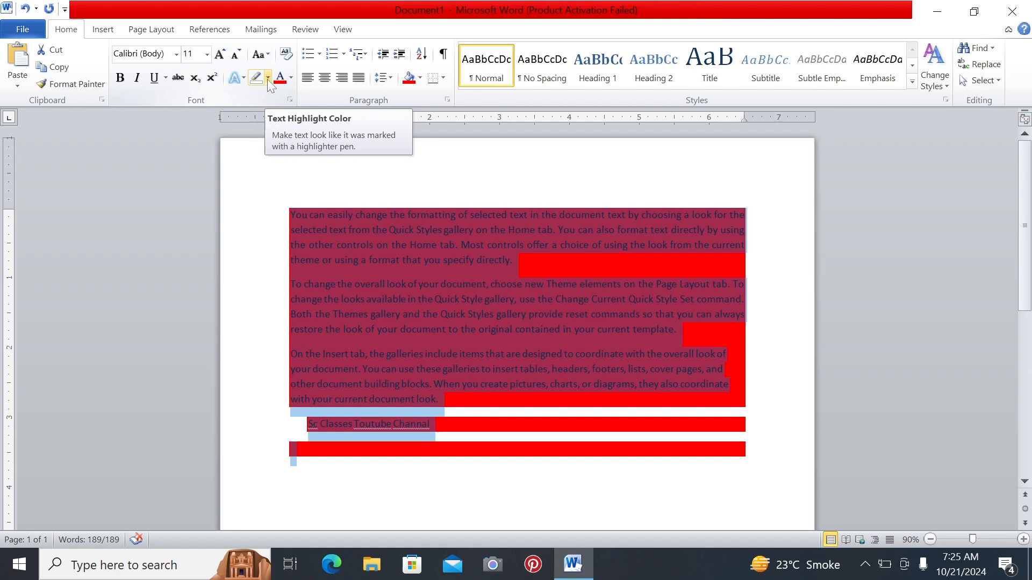
left_click(268, 79)
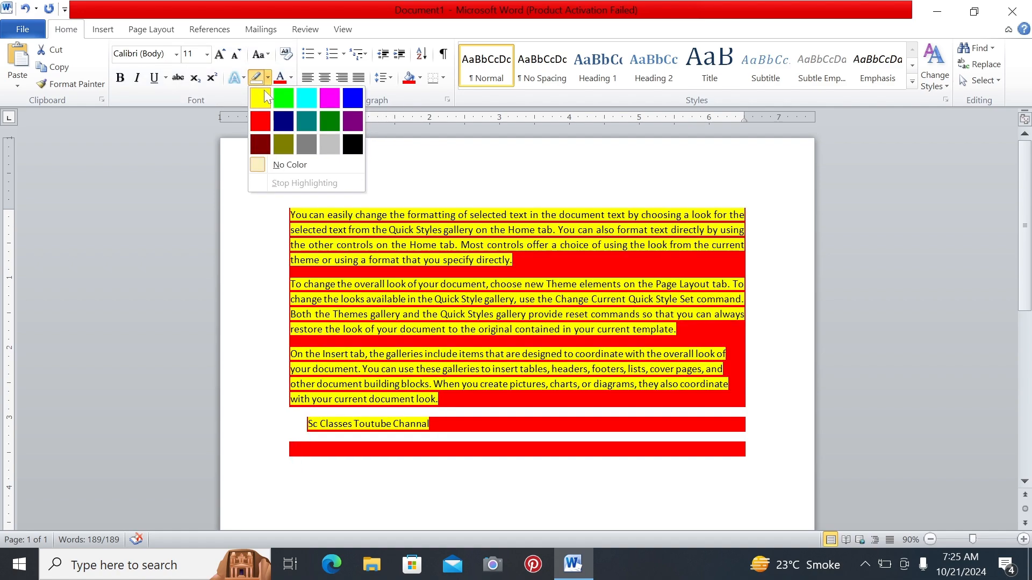
left_click(263, 92)
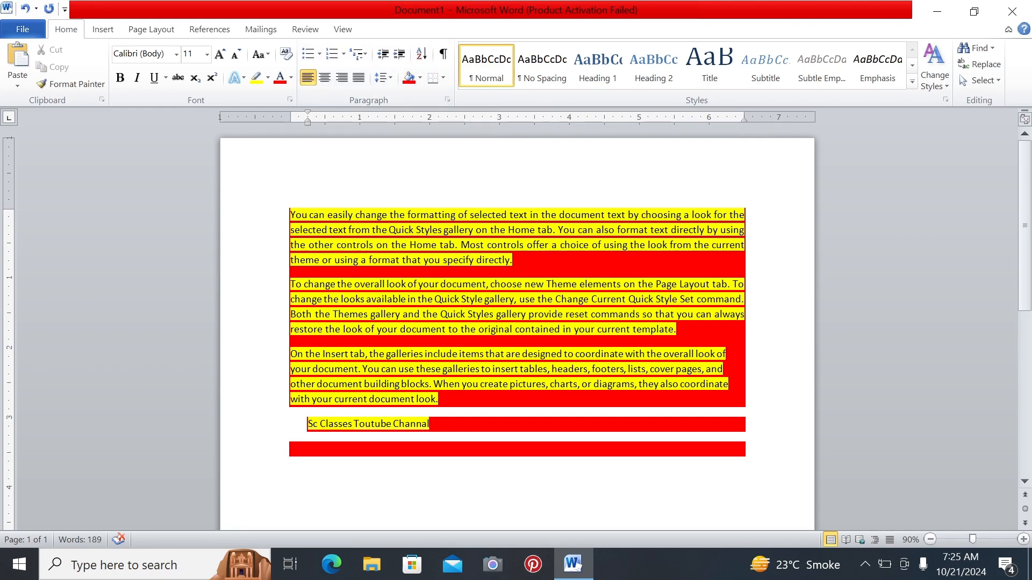
Remove the yellow highlight from the whole text
key("ctrl+a")
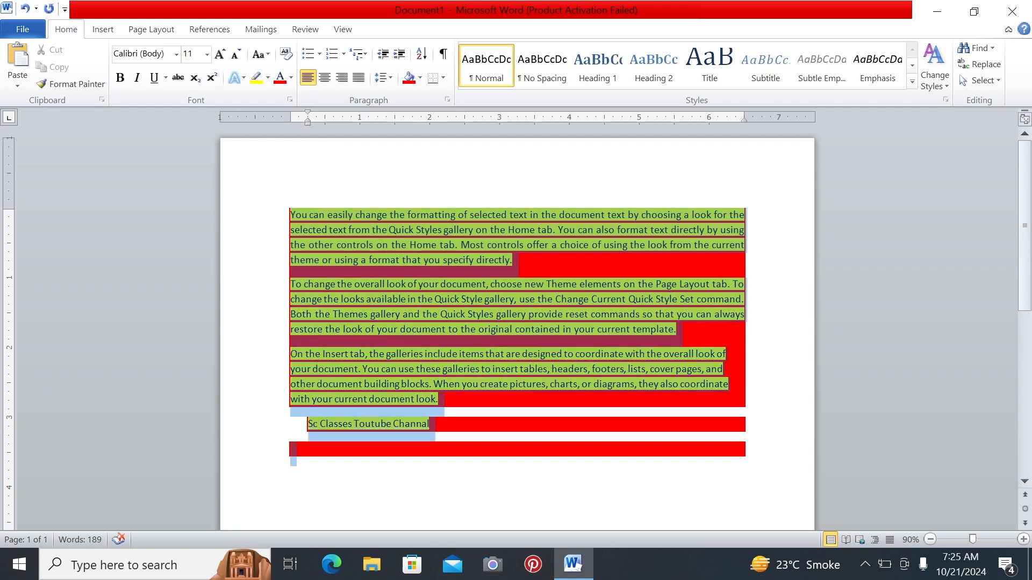
left_click(267, 77)
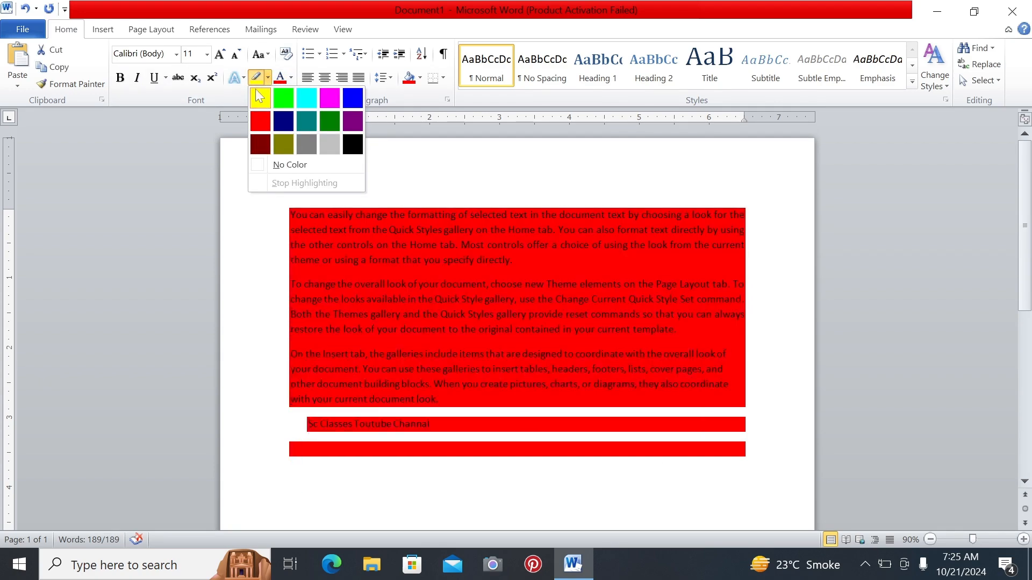
left_click(289, 166)
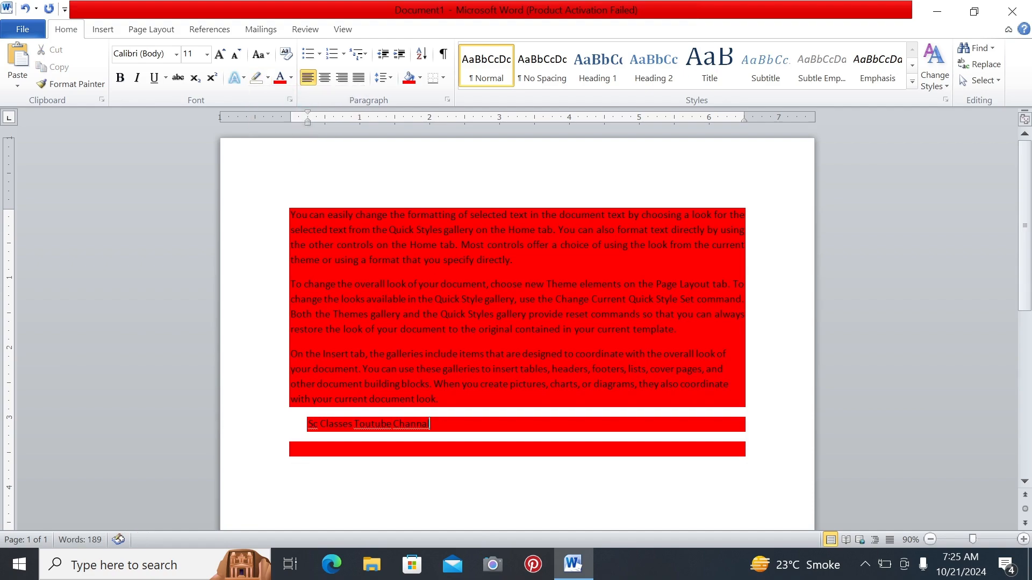
Remove the red shading from the whole text by setting it to No Color
left_click_drag(291, 215, 519, 457)
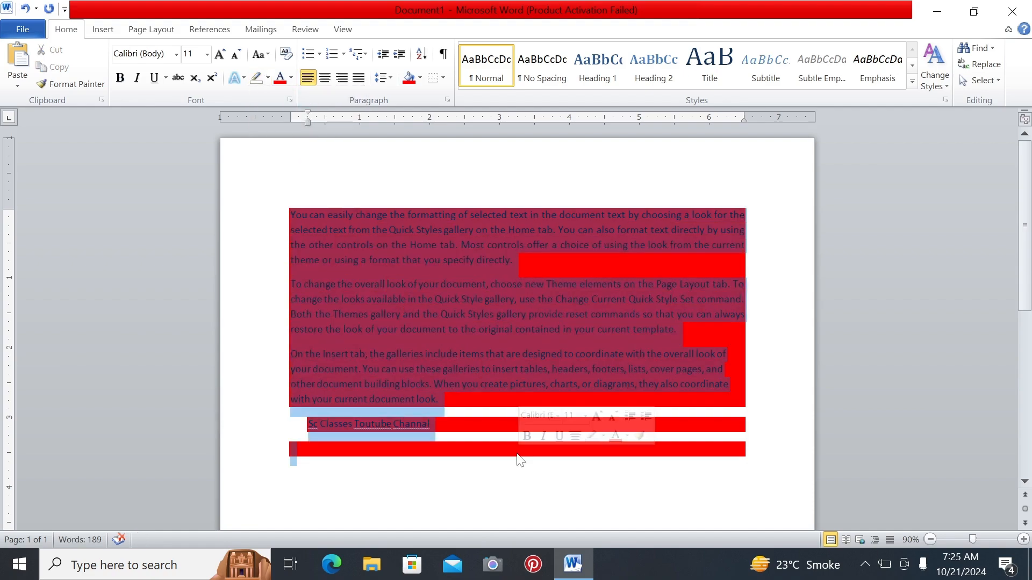
left_click(419, 78)
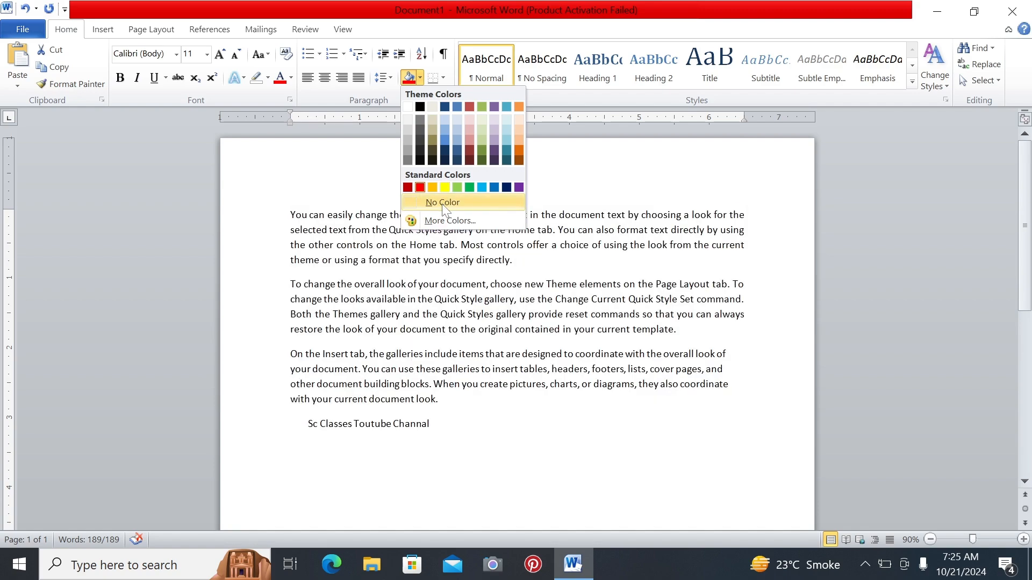
left_click(443, 203)
left_click(477, 454)
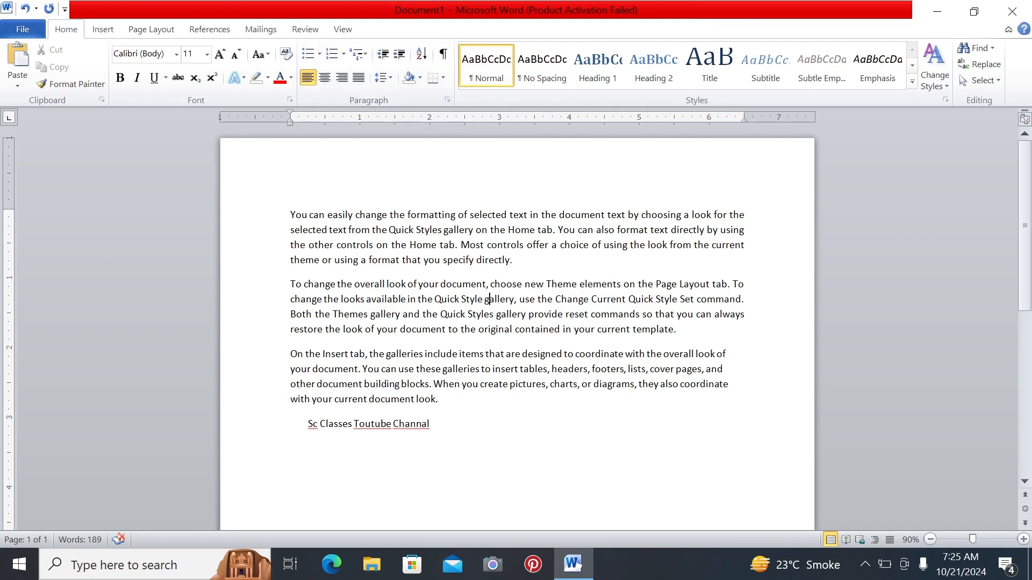
Add a bottom, top, left and right border to the second paragraph, one side at a time
key("ctrl+j")
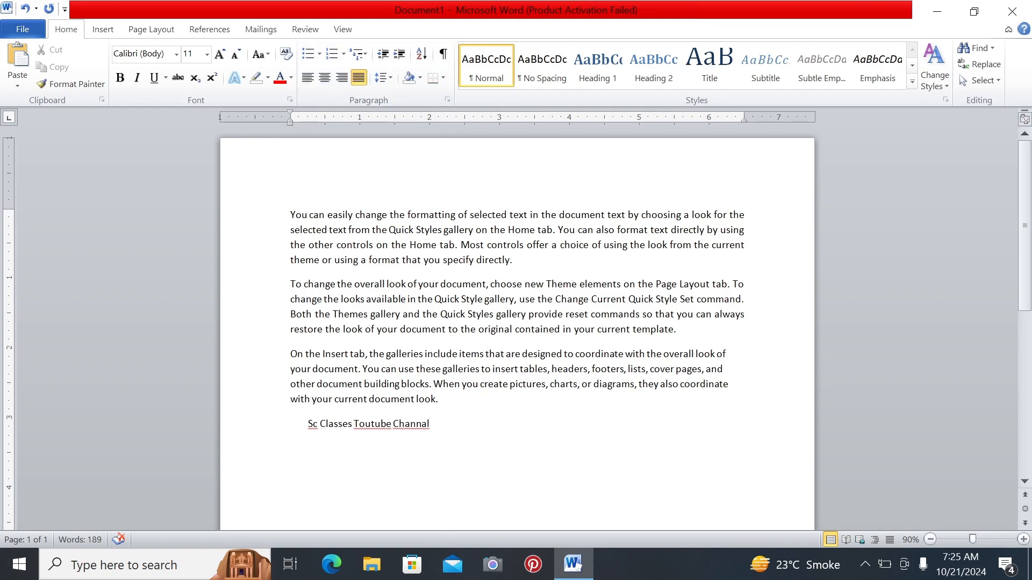
left_click(444, 77)
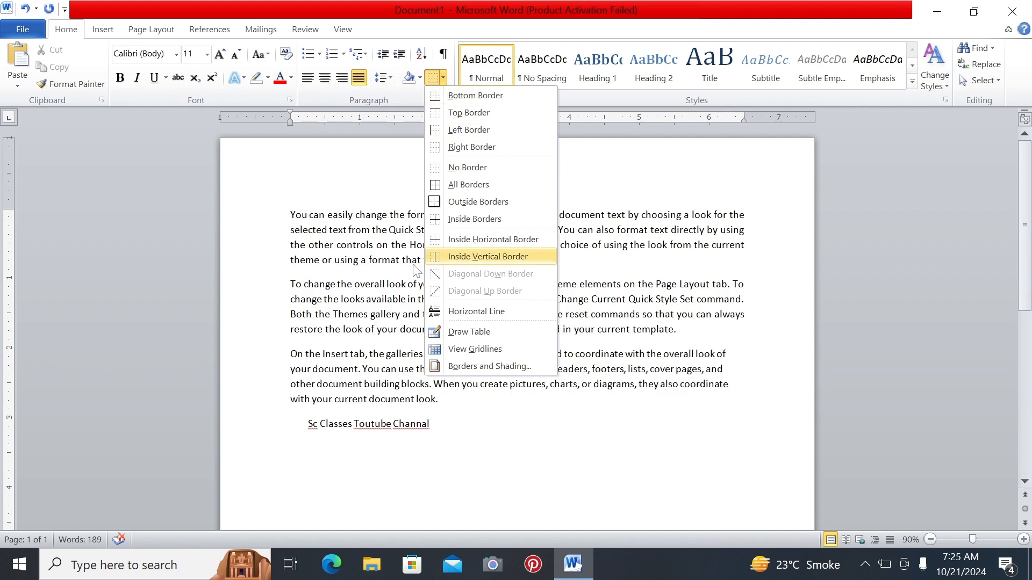
left_click(473, 96)
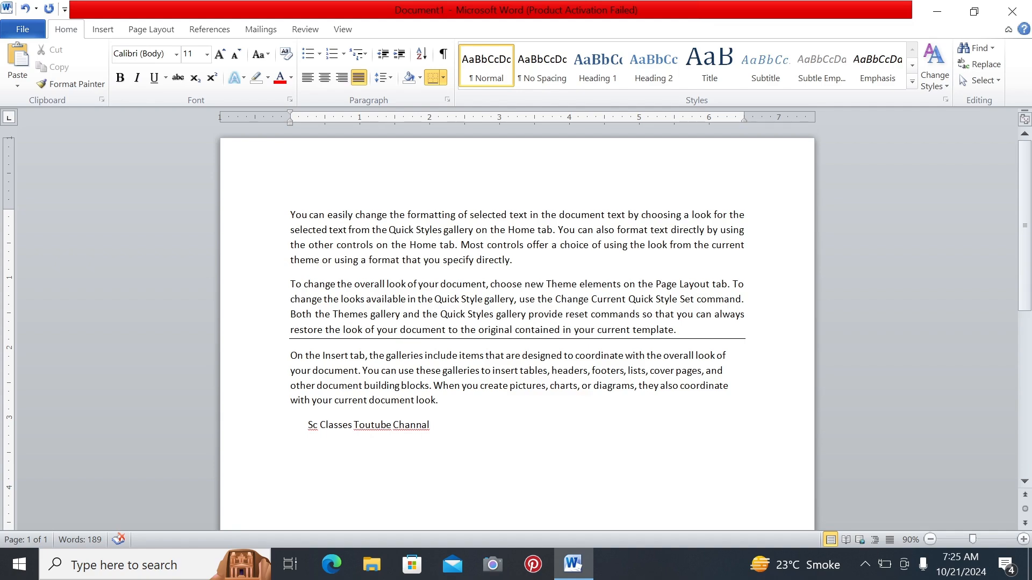
left_click(443, 76)
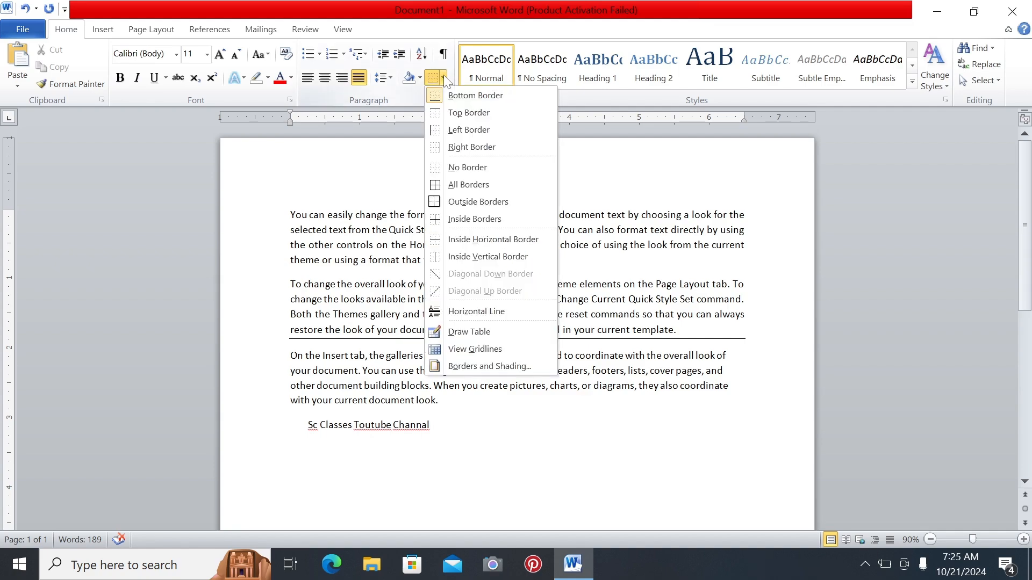
left_click(442, 113)
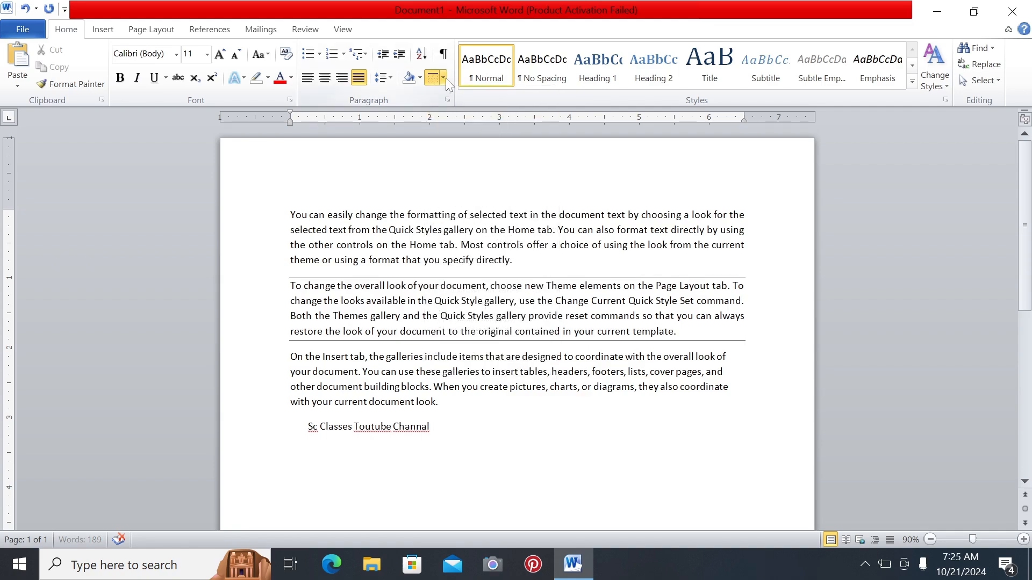
left_click(445, 78)
left_click(445, 131)
left_click(444, 79)
left_click(454, 147)
Apply All Borders to the first paragraph and to the third paragraph
left_click(443, 76)
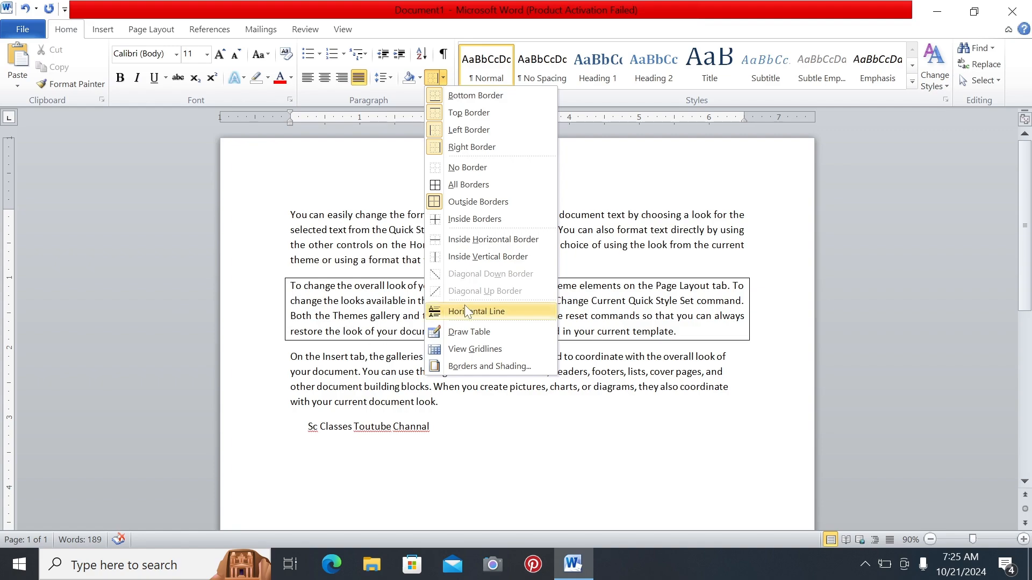
left_click(396, 231)
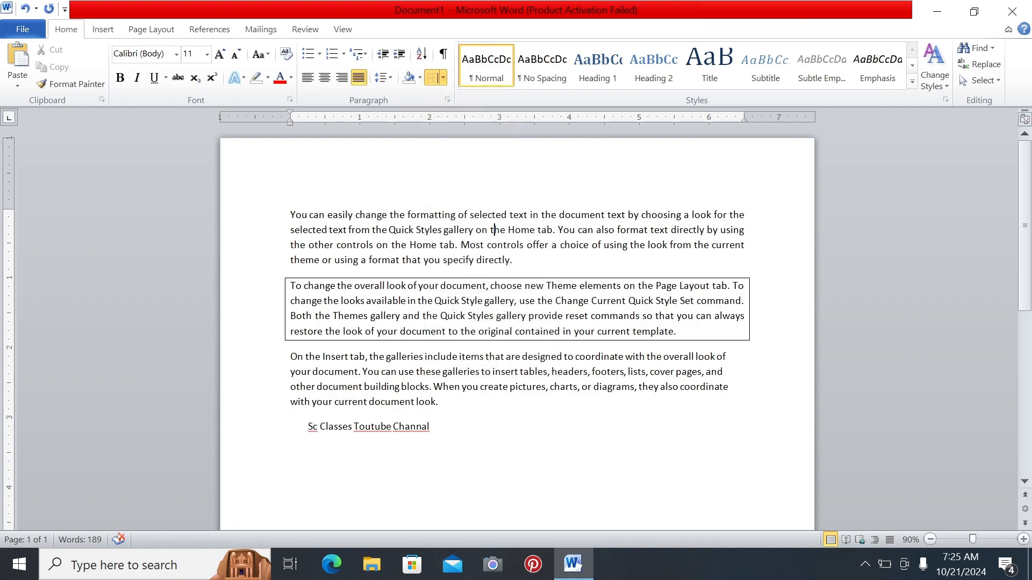
left_click(443, 79)
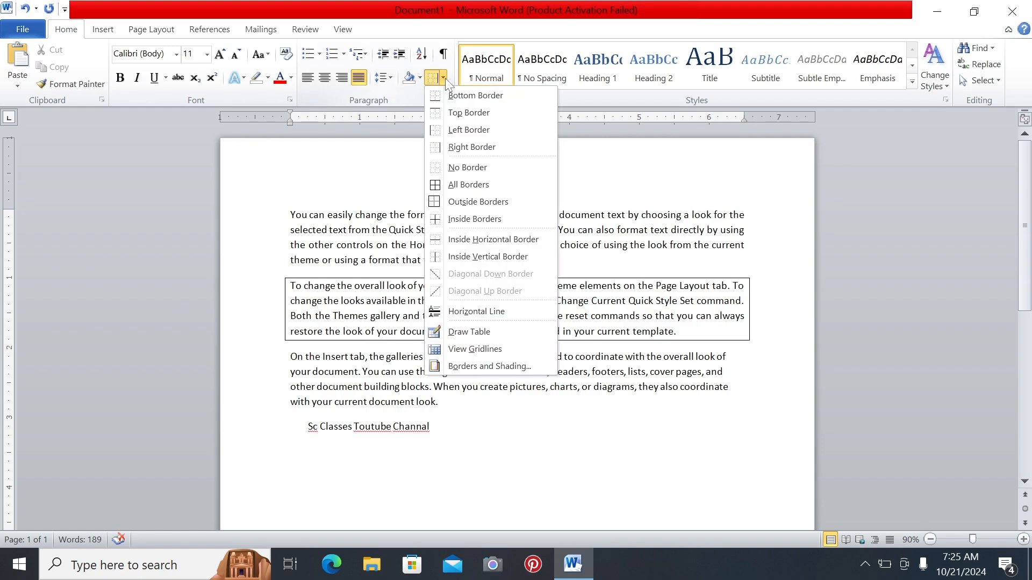
left_click(472, 186)
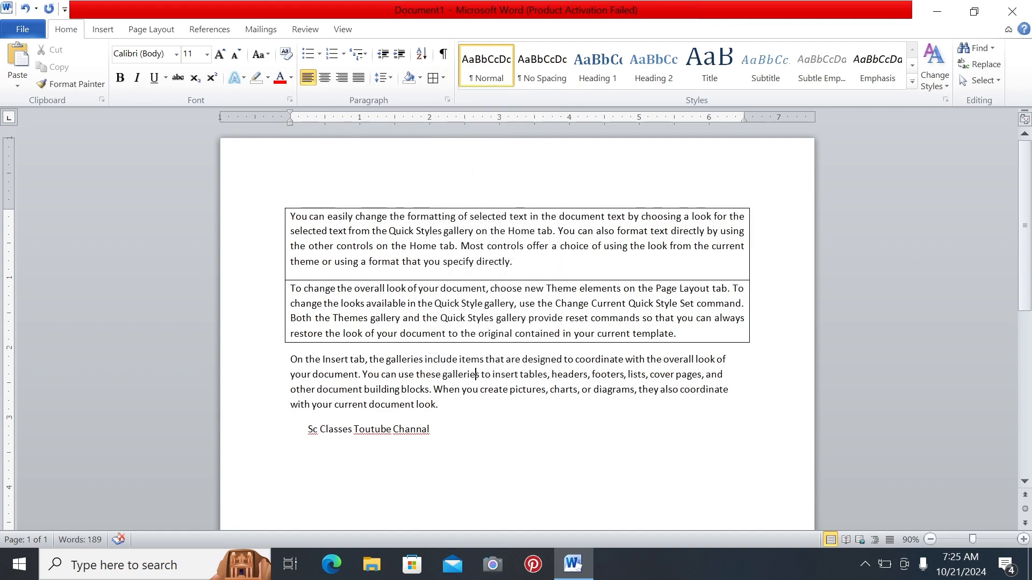
left_click(445, 79)
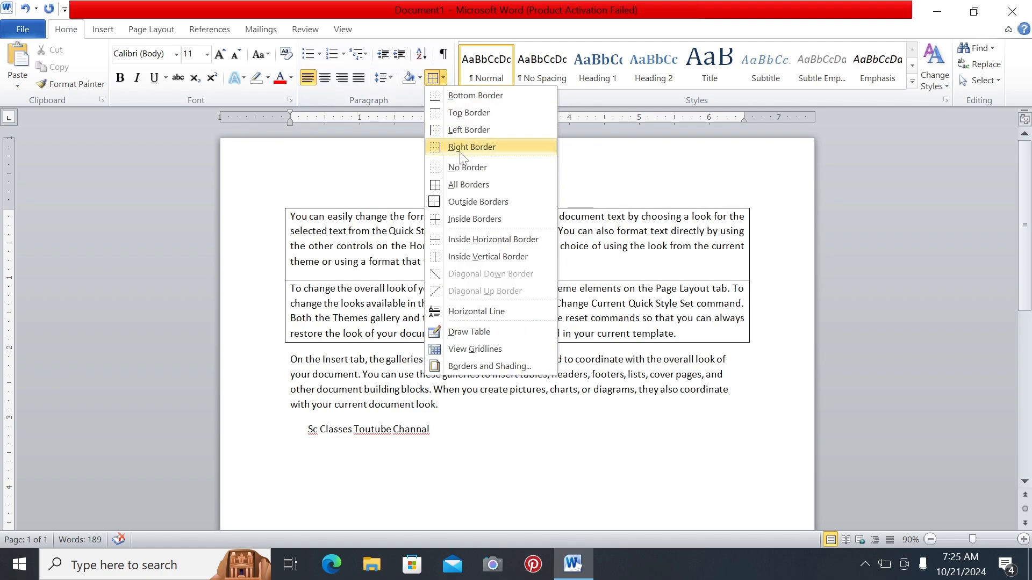
left_click(473, 184)
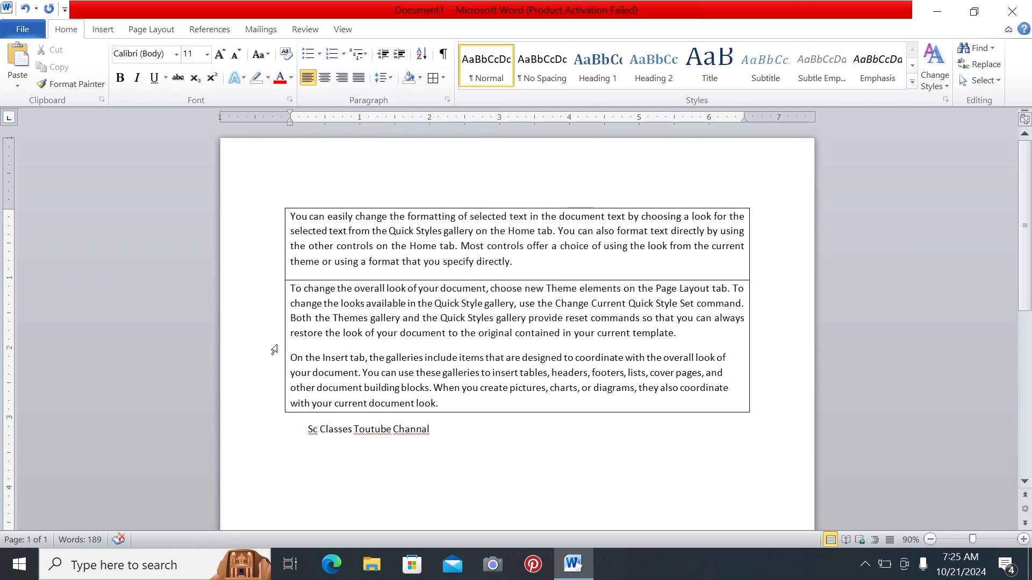
Remove the borders from the three paragraphs and apply Outside Borders to the third paragraph
left_click(445, 78)
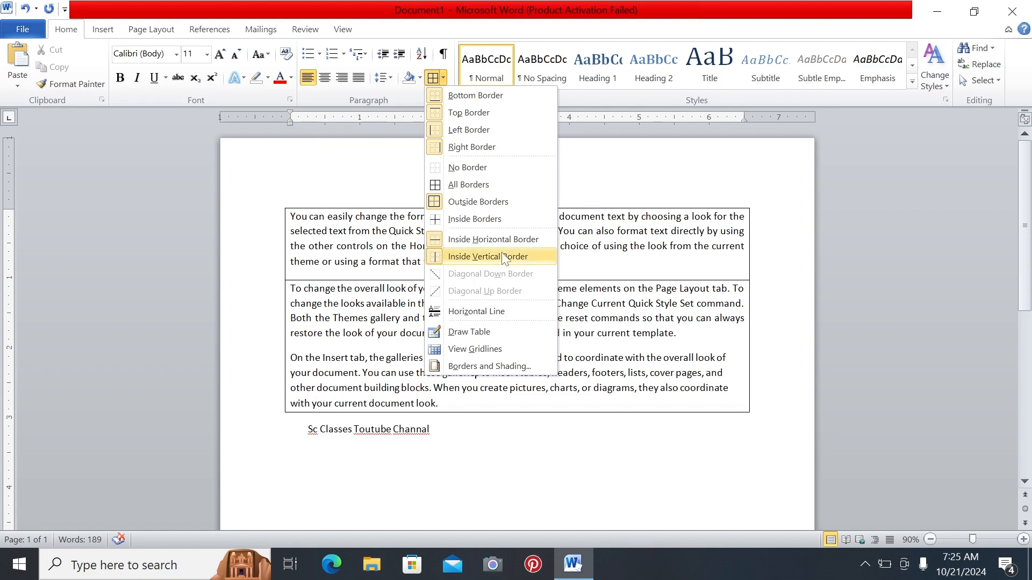
left_click(475, 203)
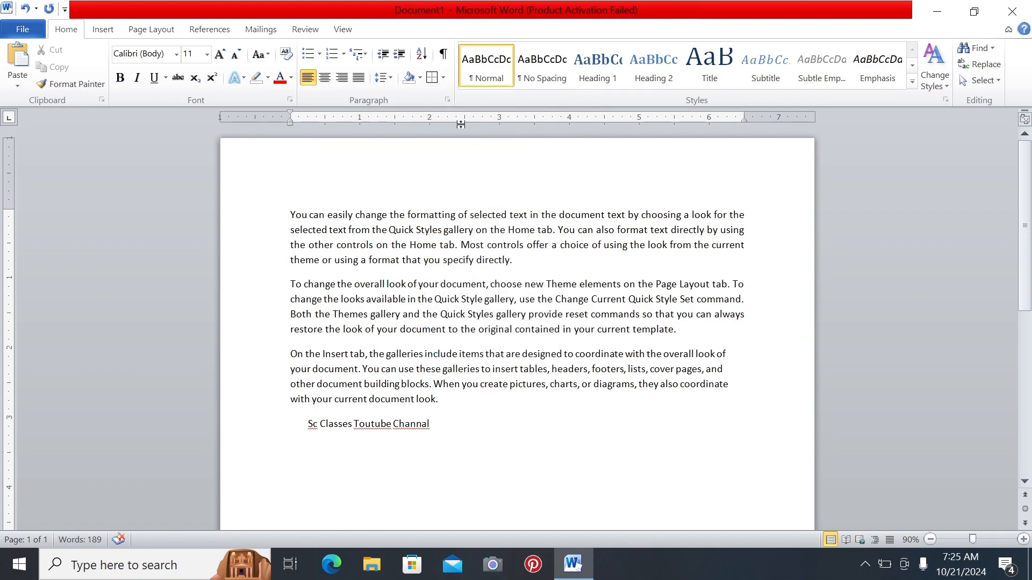
left_click(443, 77)
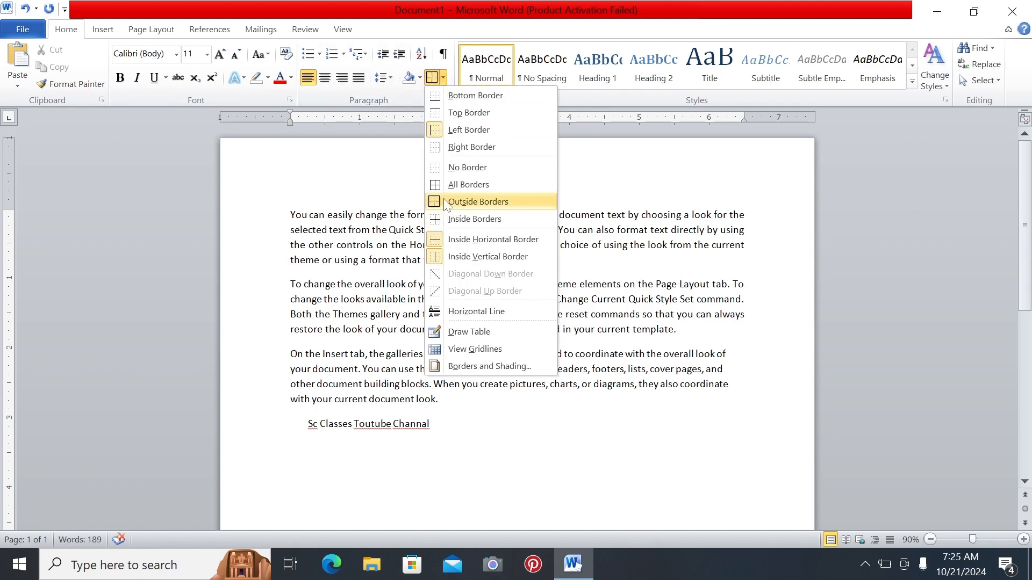
left_click(475, 202)
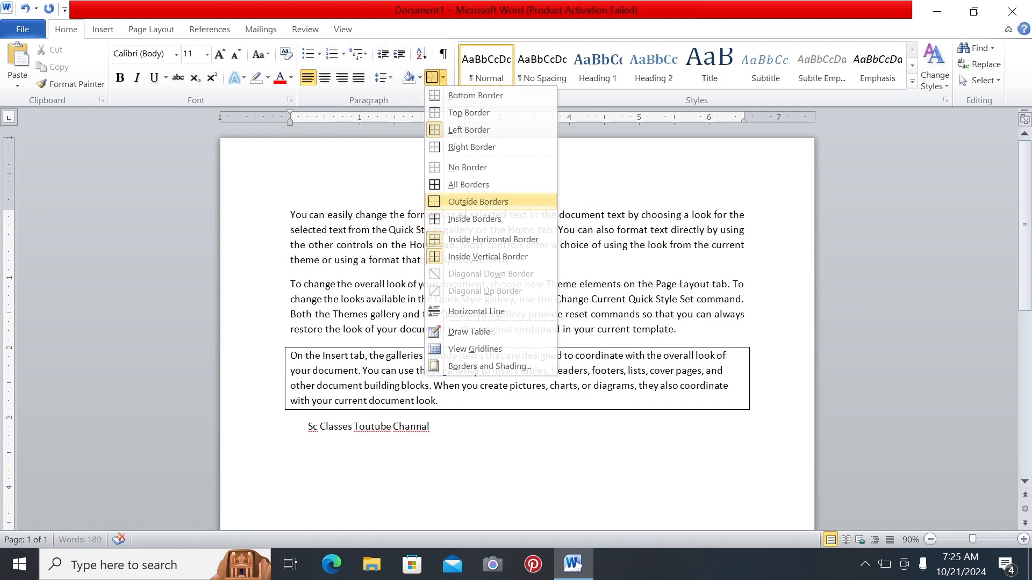
left_click(444, 78)
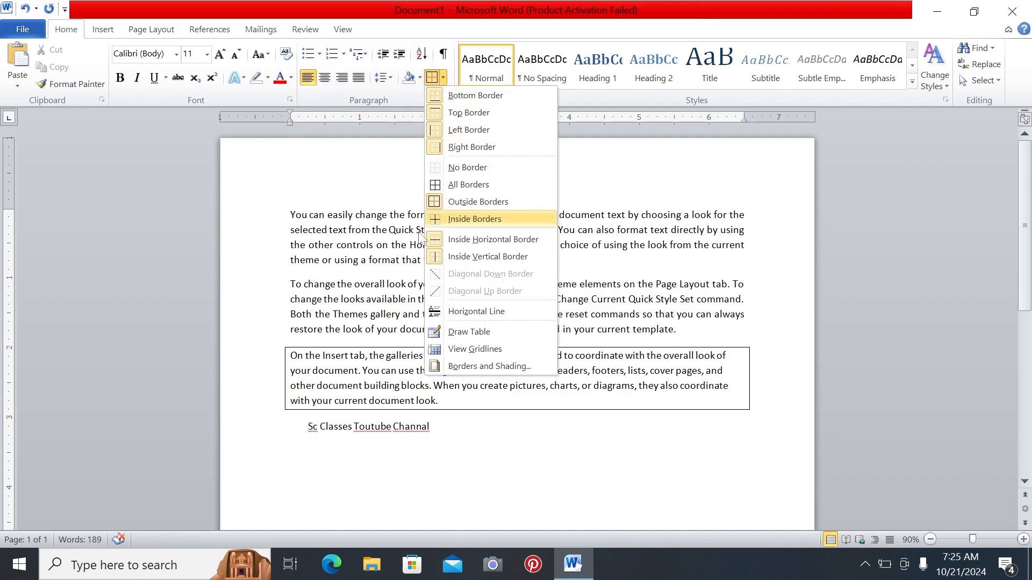
left_click(369, 268)
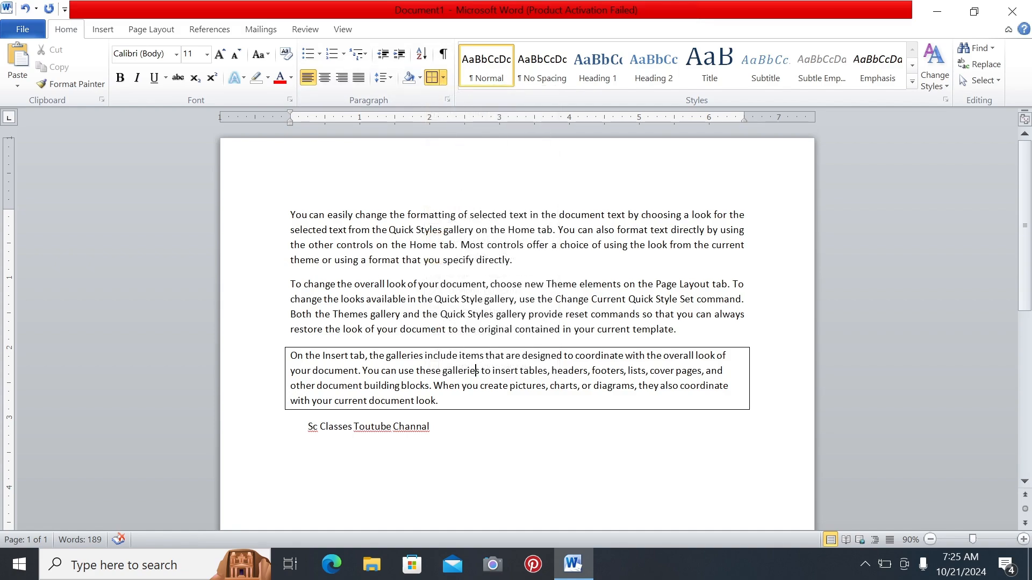